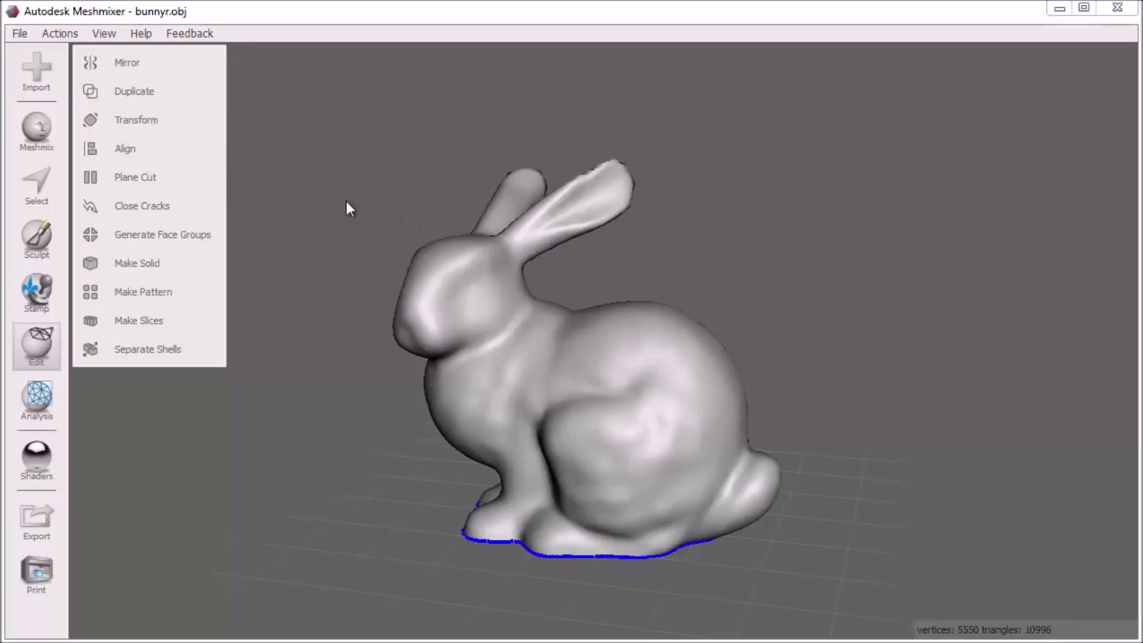
- Open the Meshmix parts library and drop down its part category list
click(28, 129)
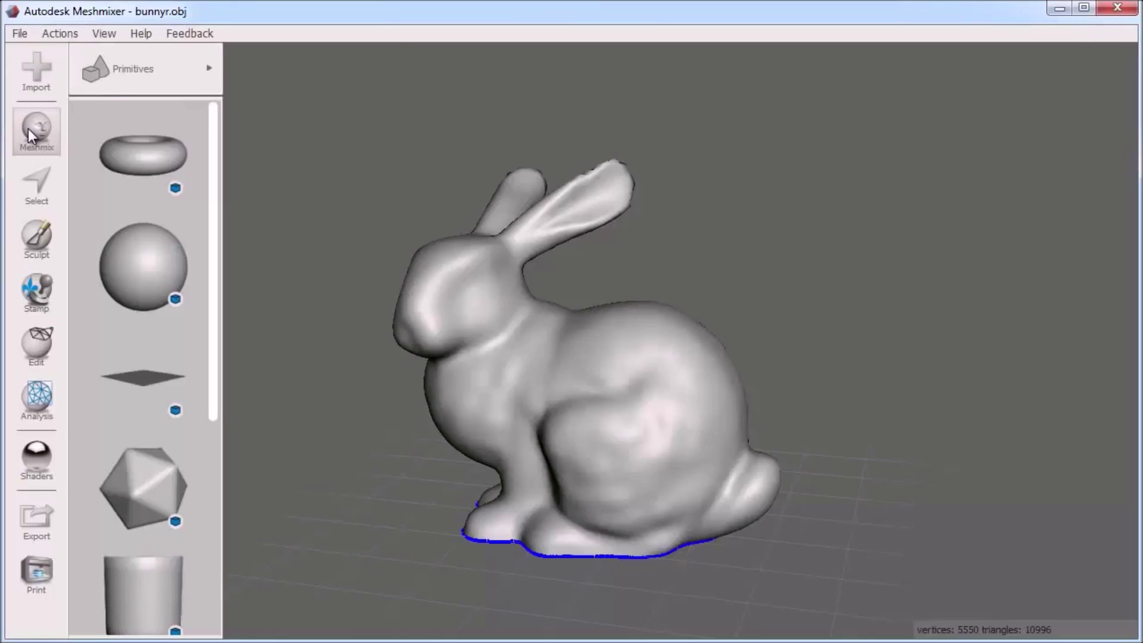
click(139, 62)
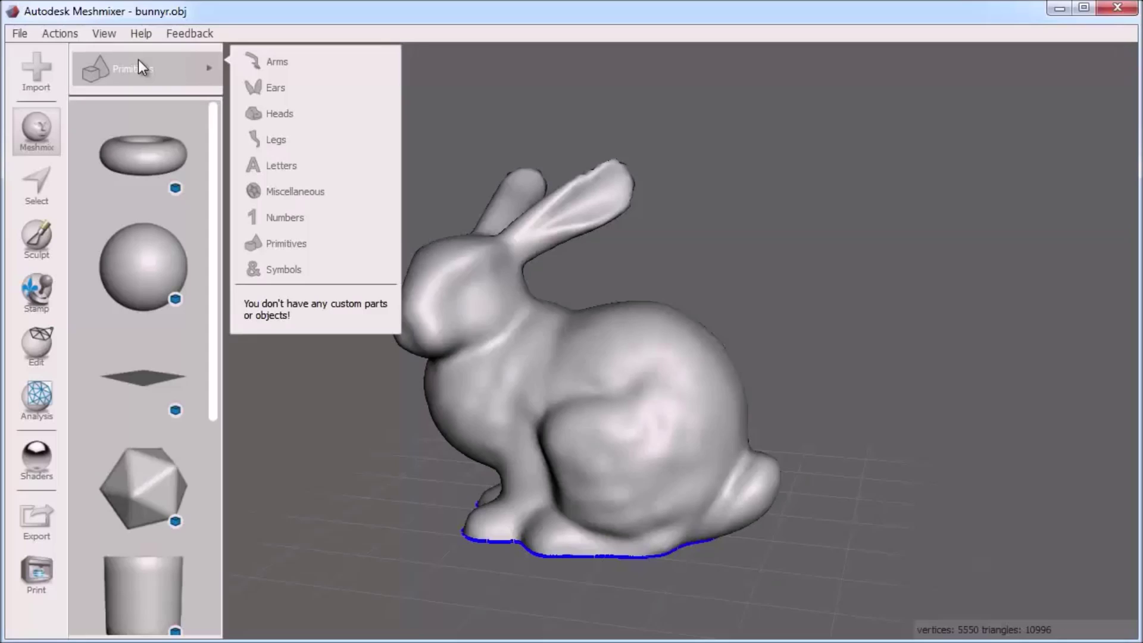
click(20, 144)
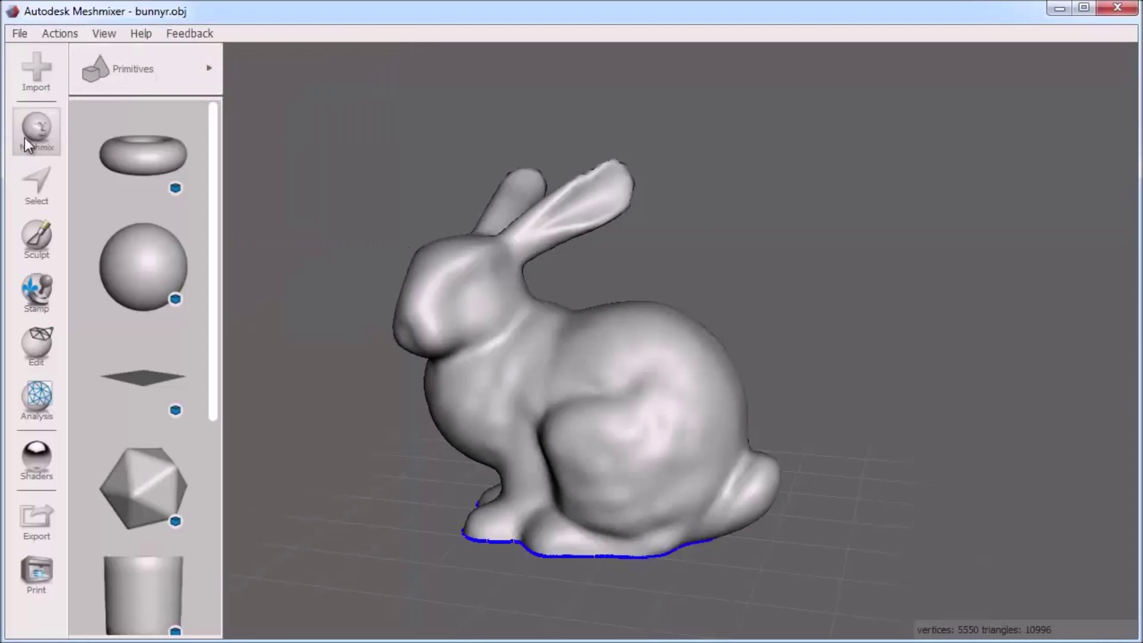
click(126, 70)
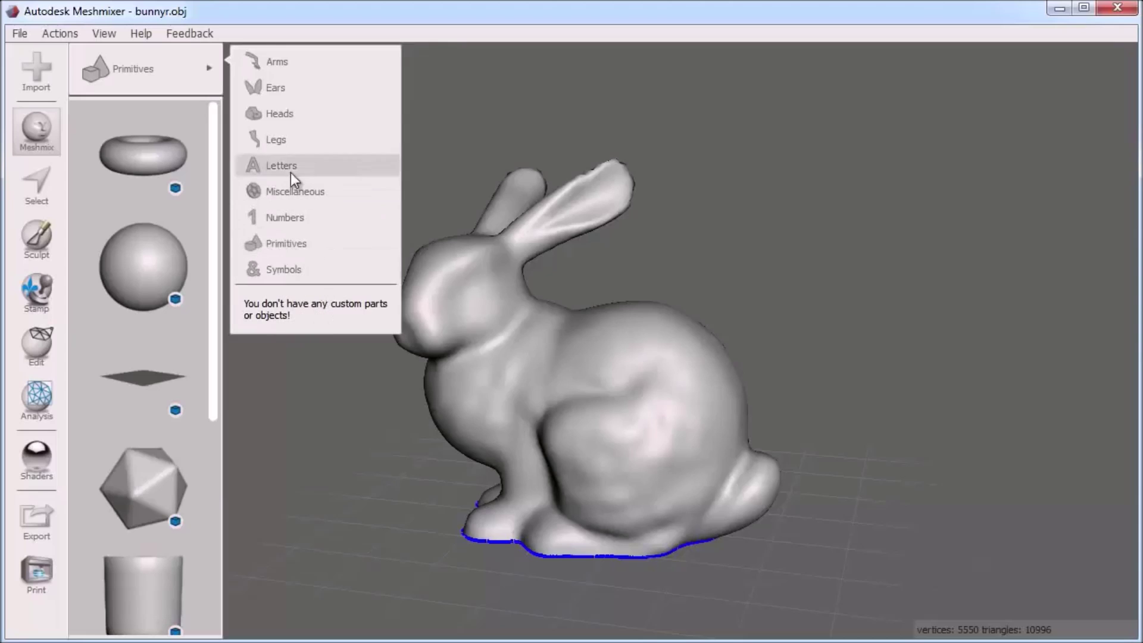
- Switch the library to Heads and loop-select the bunny's head and ears
click(345, 116)
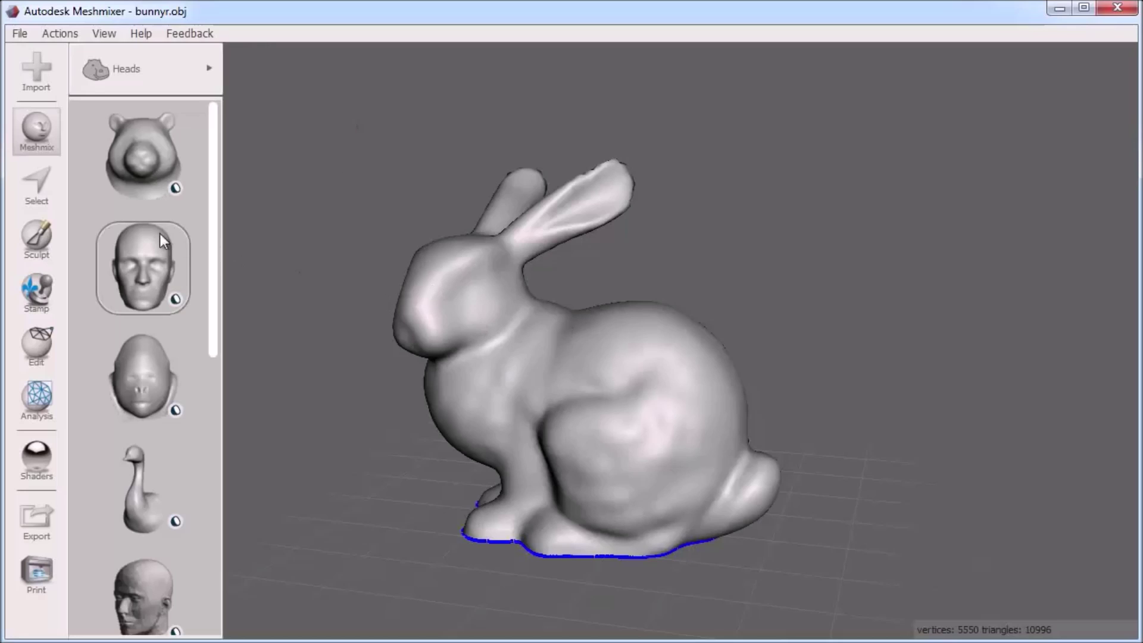
click(30, 190)
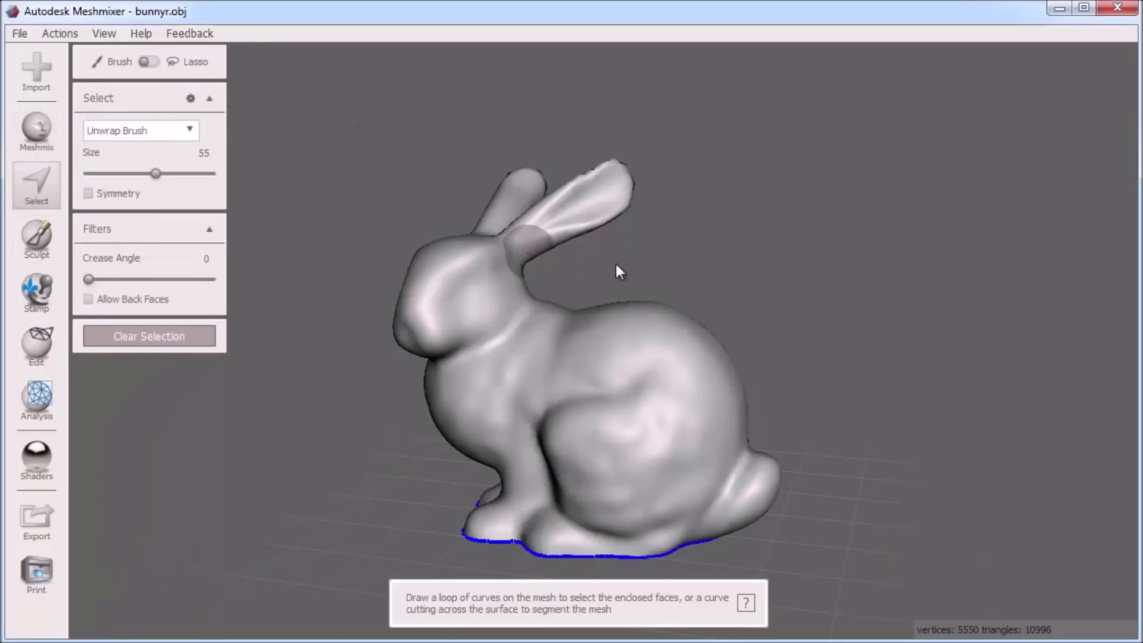
drag(688, 244, 608, 299)
drag(368, 402, 368, 403)
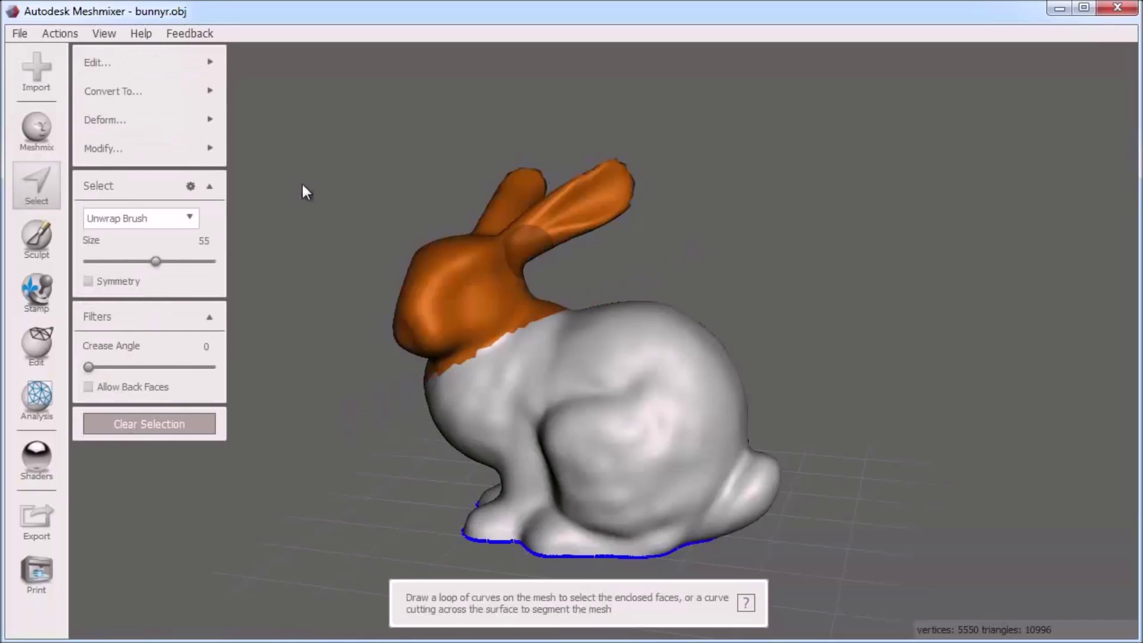
- Erase & Fill the selected head and accept the smooth rounded fill
mouse_move(191, 67)
click(280, 61)
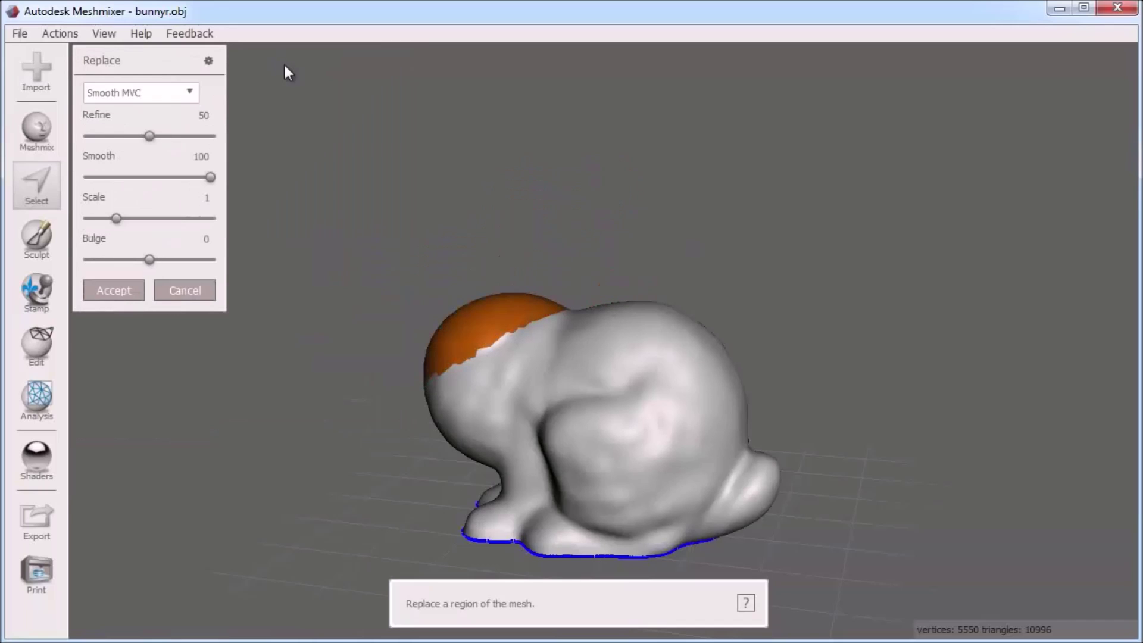
right_drag(381, 312, 217, 289)
click(106, 295)
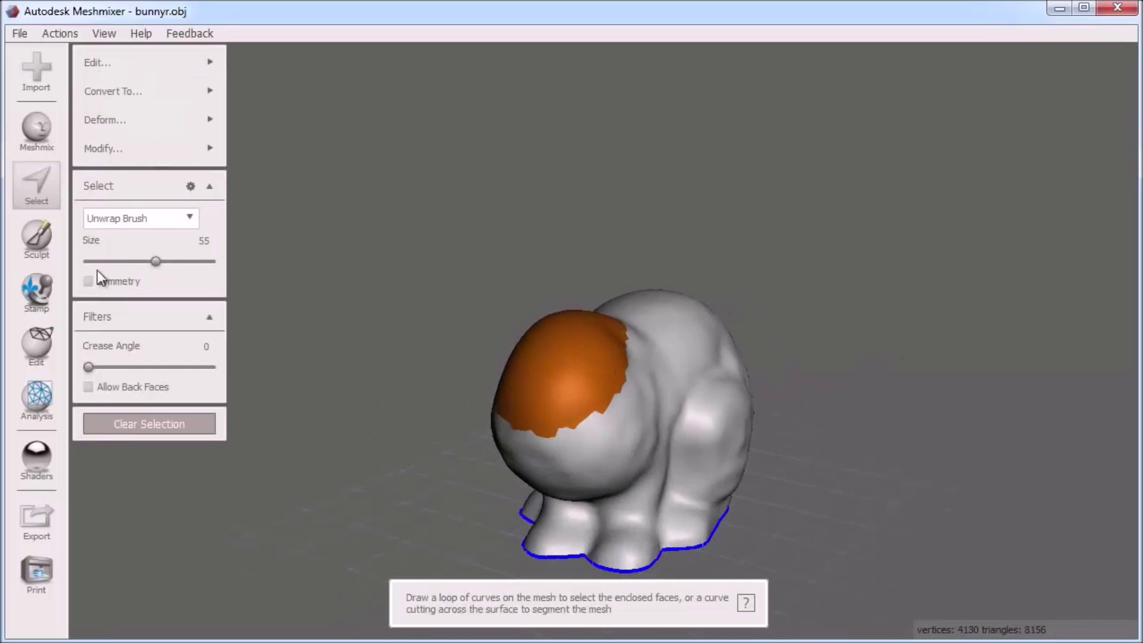
- Drag the goose-neck part from the Heads library onto the bunny's rounded front
click(37, 129)
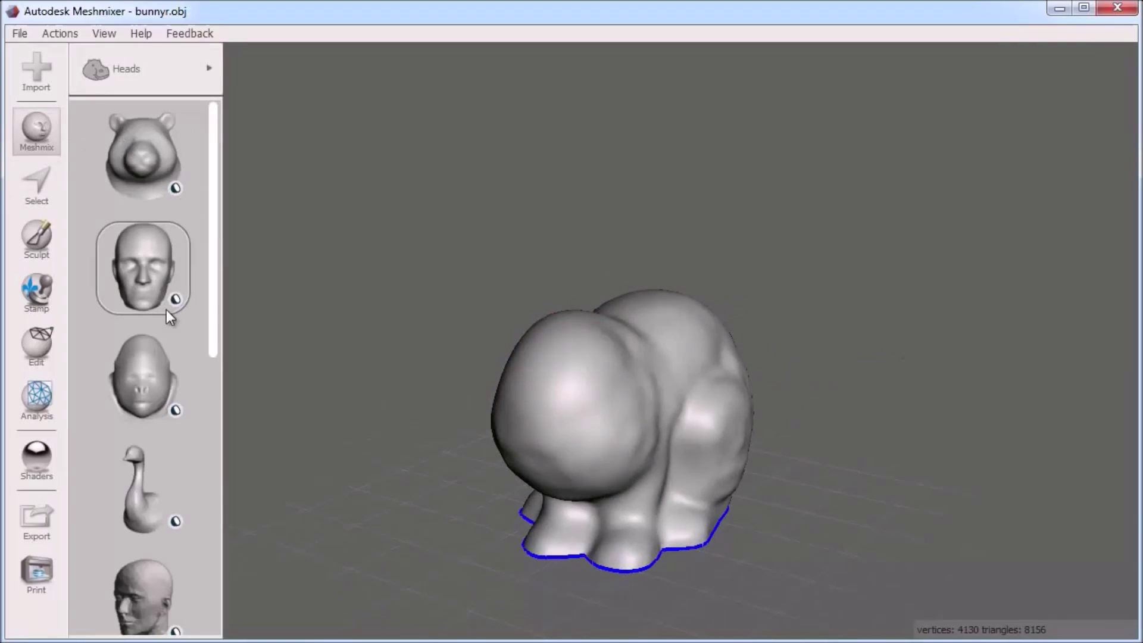
scroll(166, 309, down, 5)
mouse_move(216, 272)
mouse_down()
mouse_move(204, 357)
mouse_move(222, 358)
mouse_move(229, 278)
mouse_up()
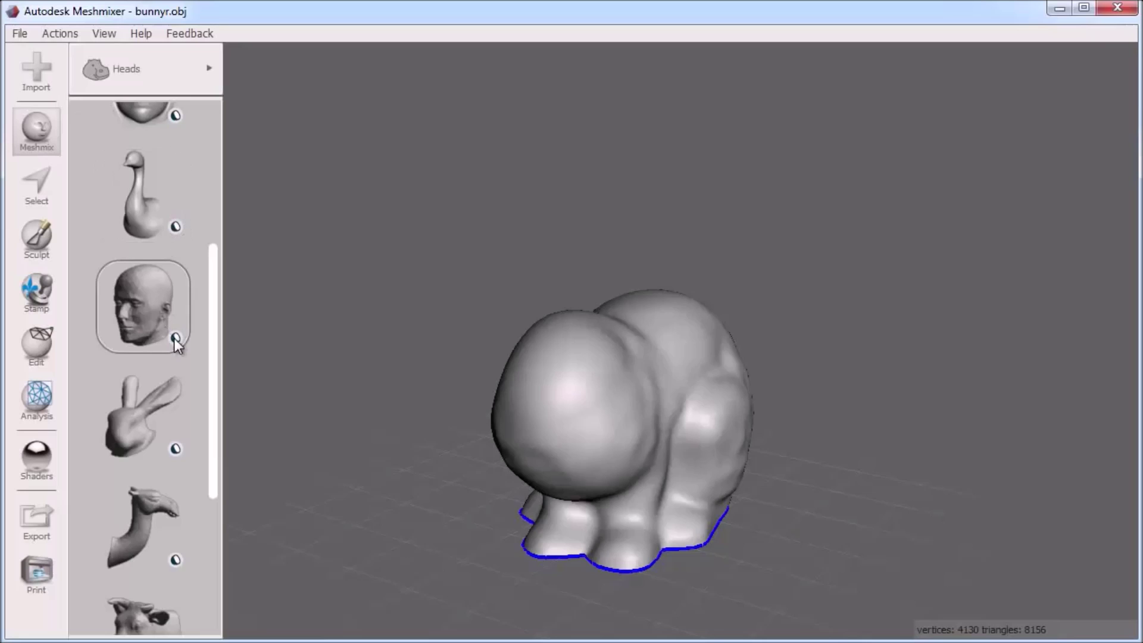
drag(138, 224, 548, 355)
- Slide the goose part lower on the front, swing it upright and enlarge it greatly
scroll(693, 388, up, 5)
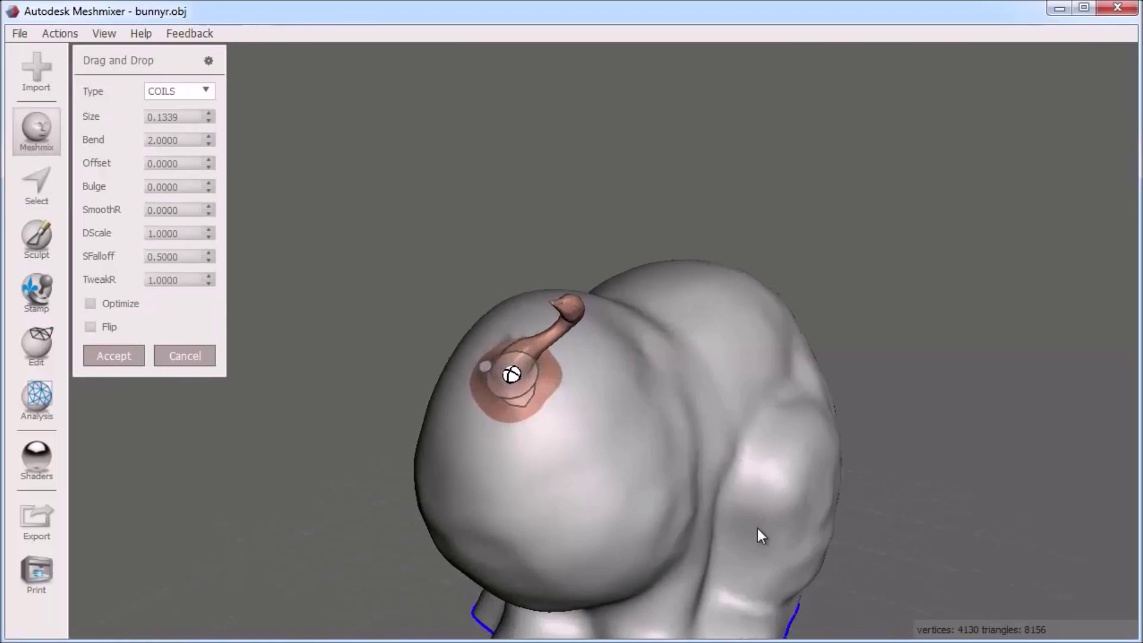
scroll(803, 413, up, 3)
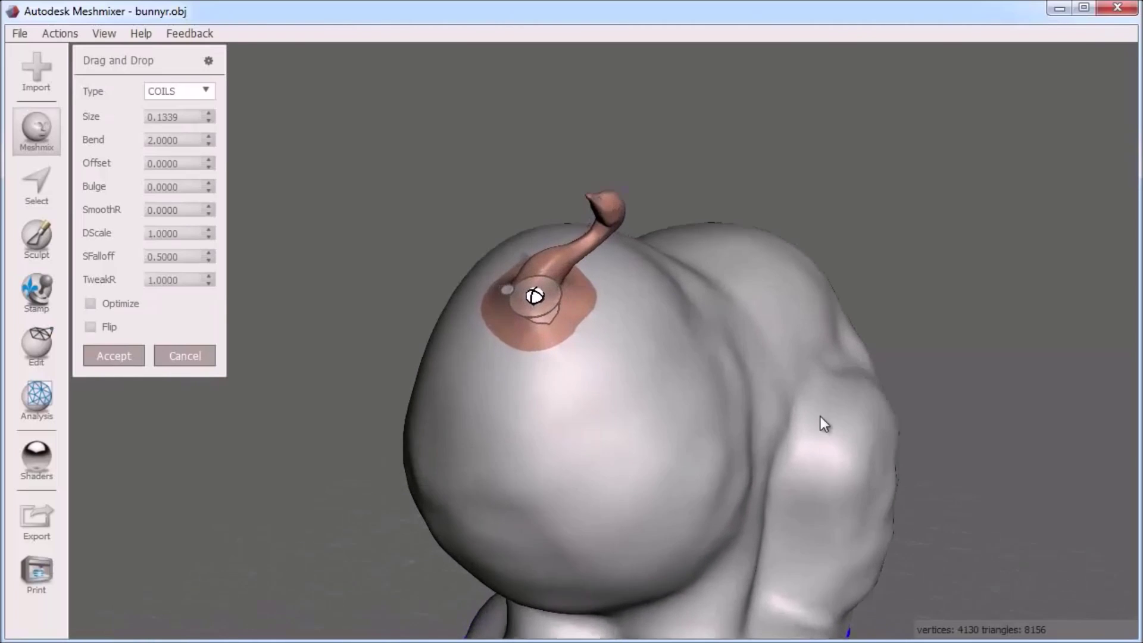
drag(513, 282, 457, 375)
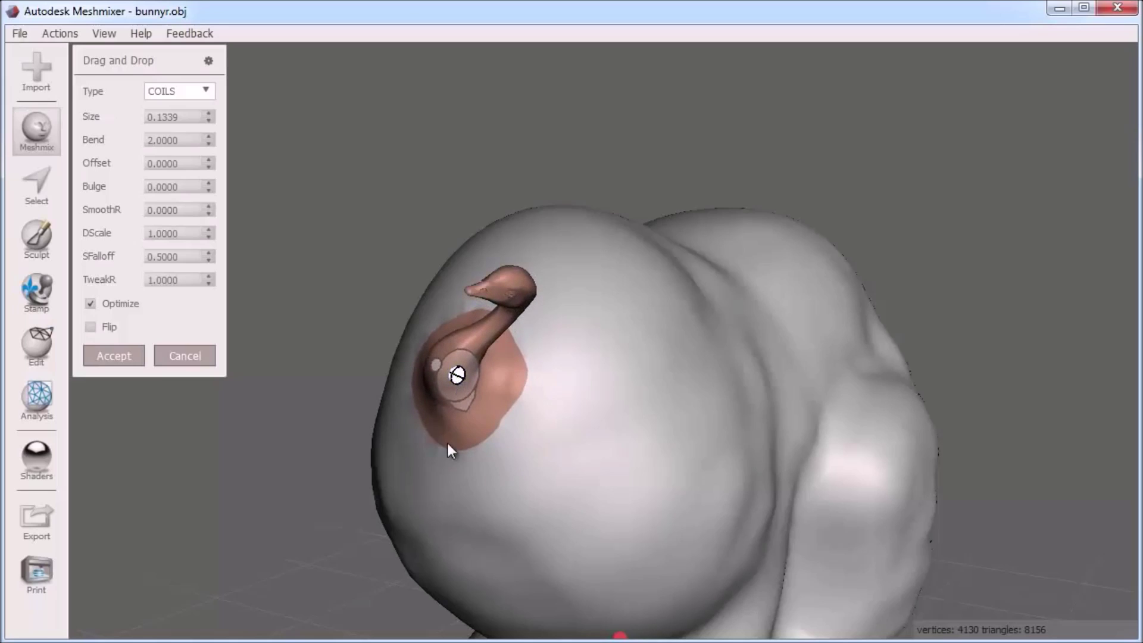
right_drag(448, 444, 659, 410)
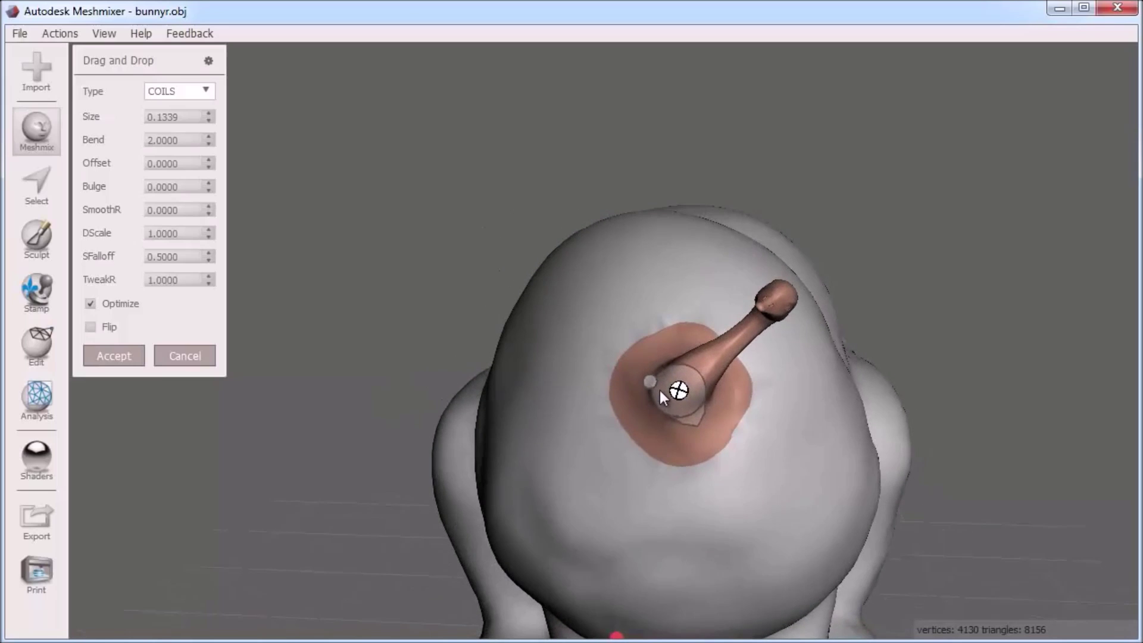
drag(659, 391, 669, 410)
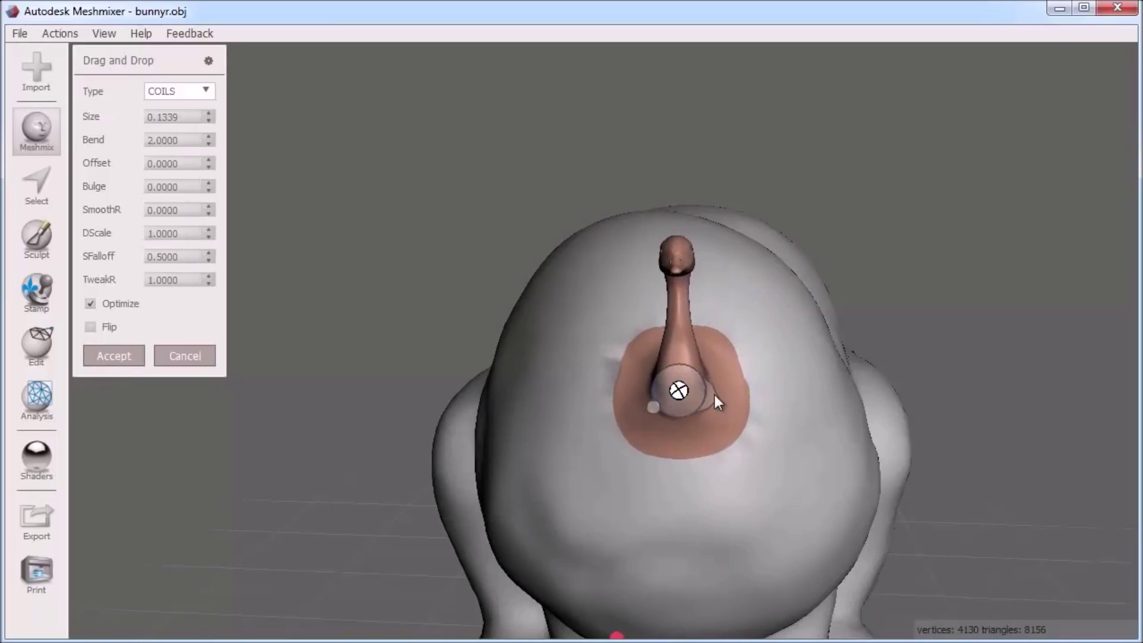
drag(714, 398, 966, 462)
right_drag(930, 502, 833, 410)
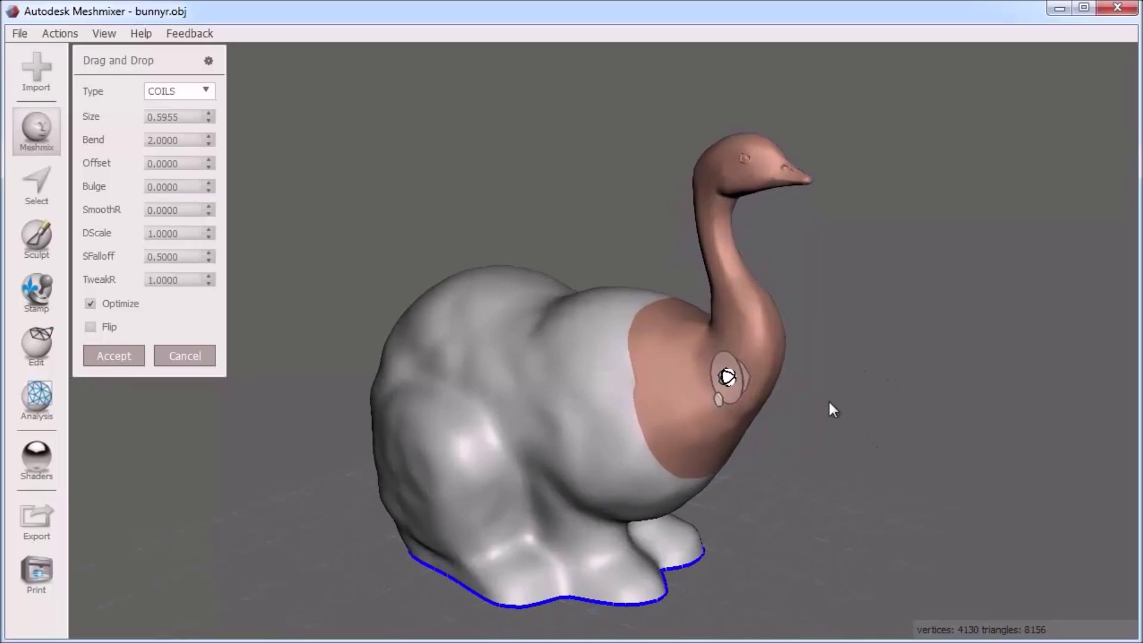
- Shift and tilt the goose neck into place at size 0.6261 and accept the merge
drag(744, 379, 717, 379)
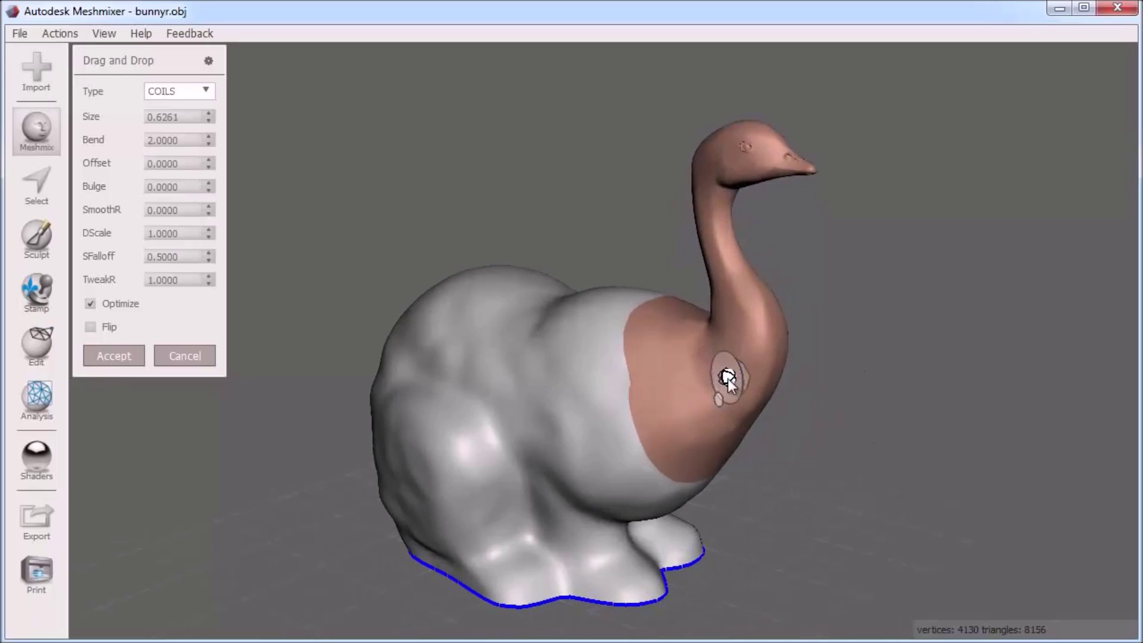
right_drag(727, 377, 707, 433)
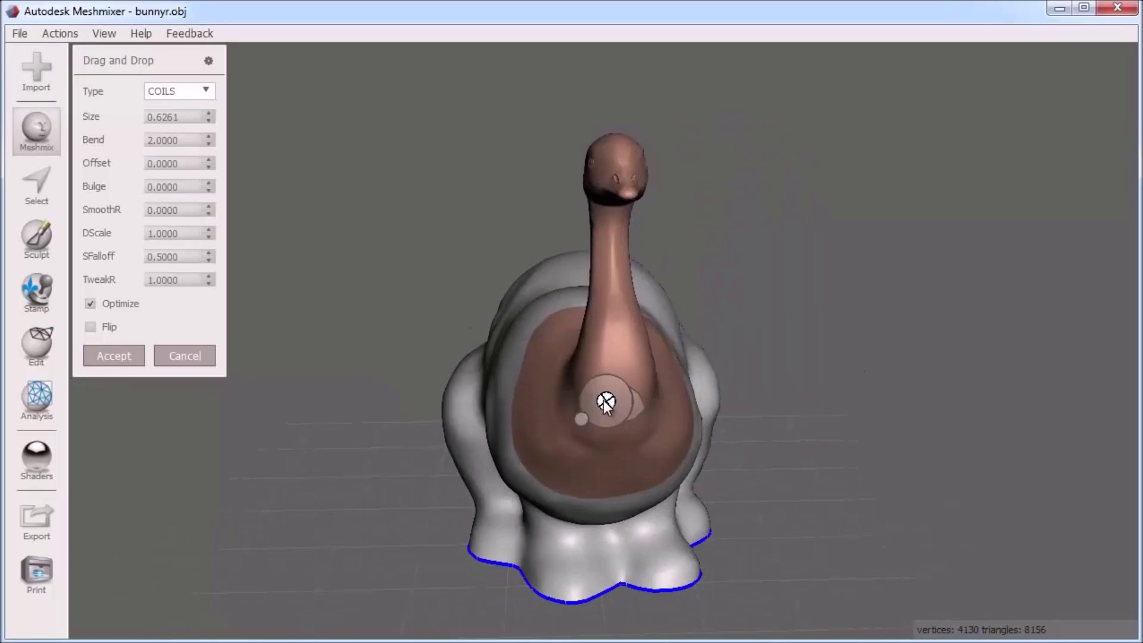
drag(606, 403, 593, 406)
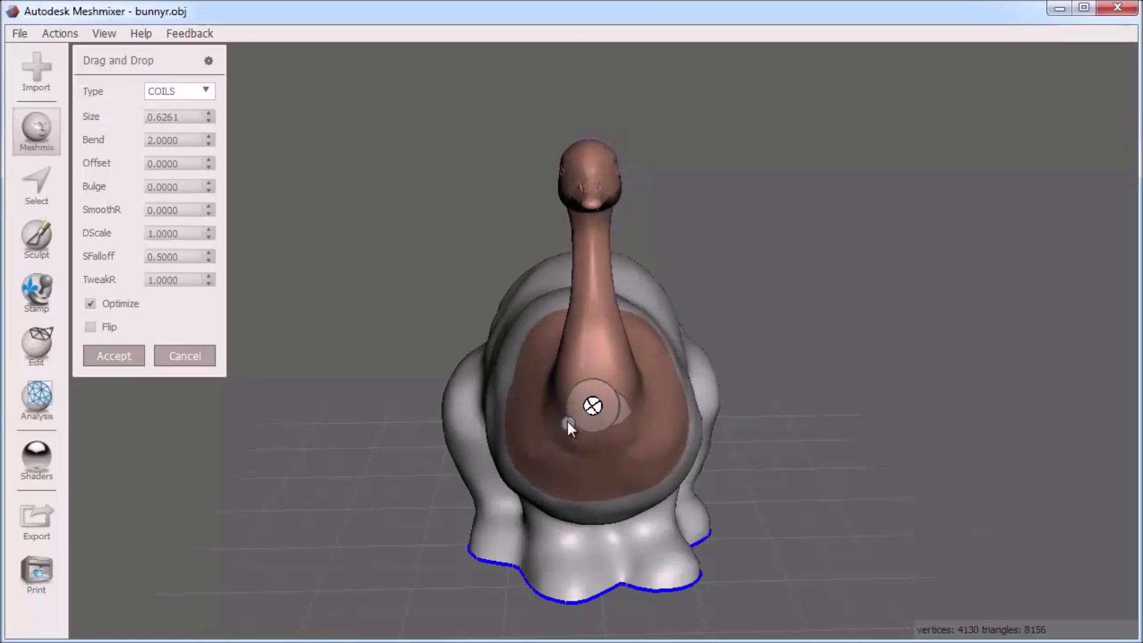
right_drag(538, 473, 617, 386)
drag(658, 338, 609, 381)
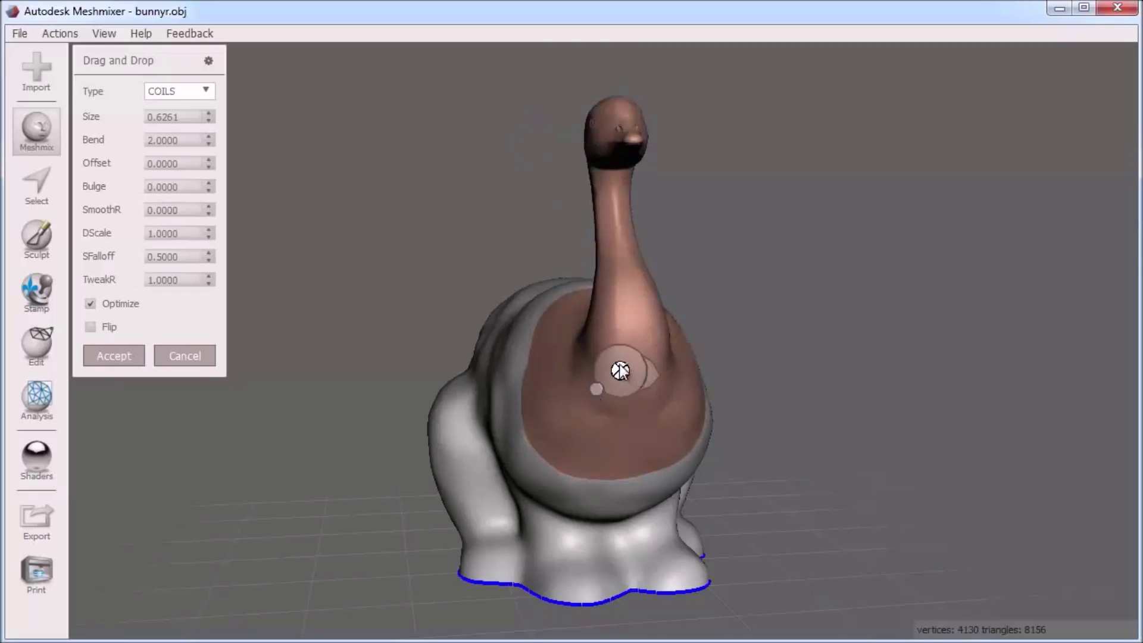
drag(620, 372, 623, 377)
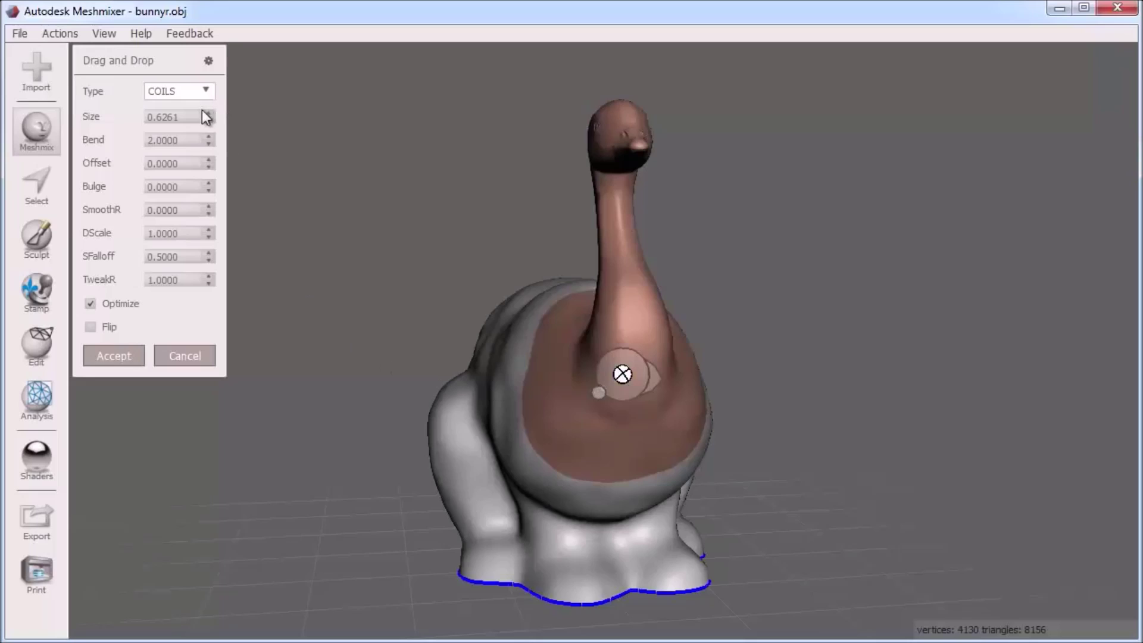
click(119, 351)
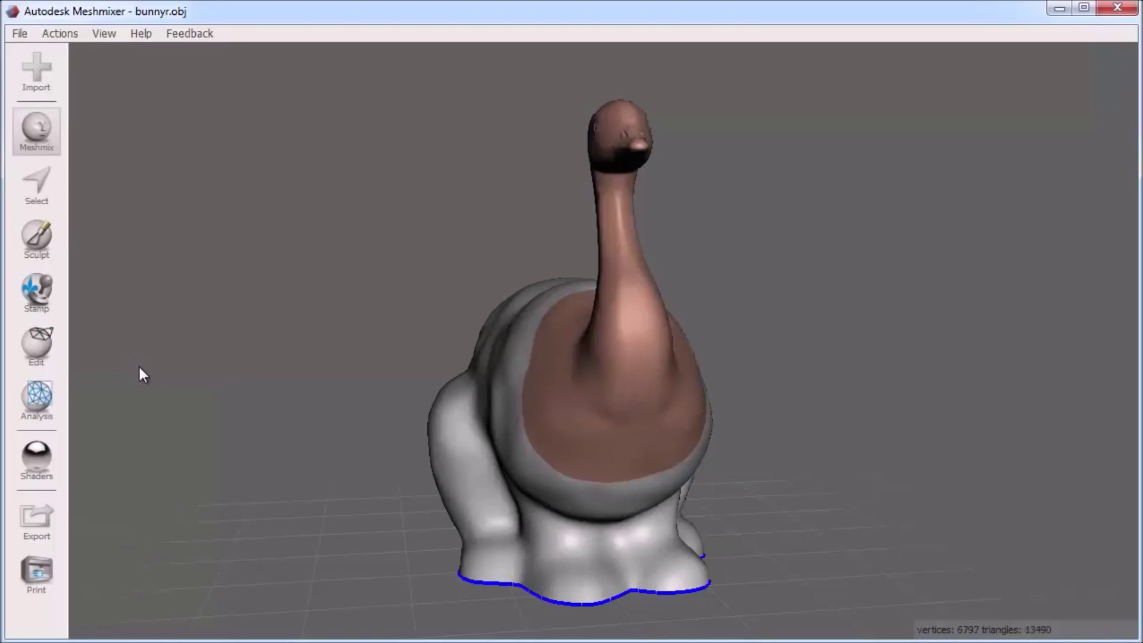
- Inspect the goose-necked bunny with wireframe toggled, then bring up the Meshmix part categories
right_drag(308, 381, 630, 362)
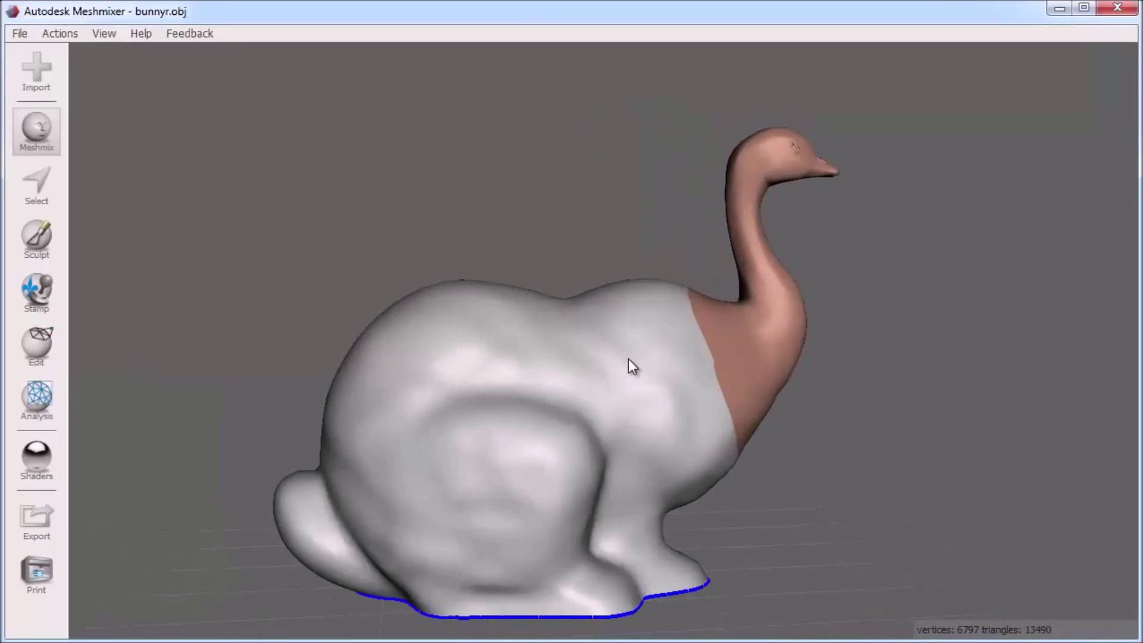
right_drag(630, 364, 33, 365)
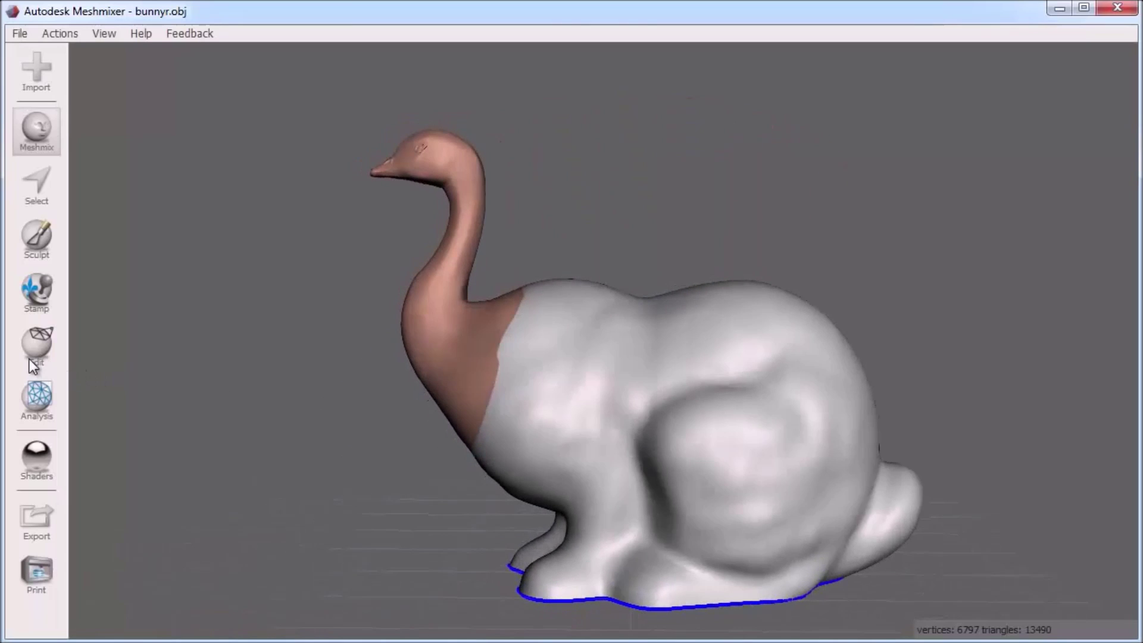
key(w)
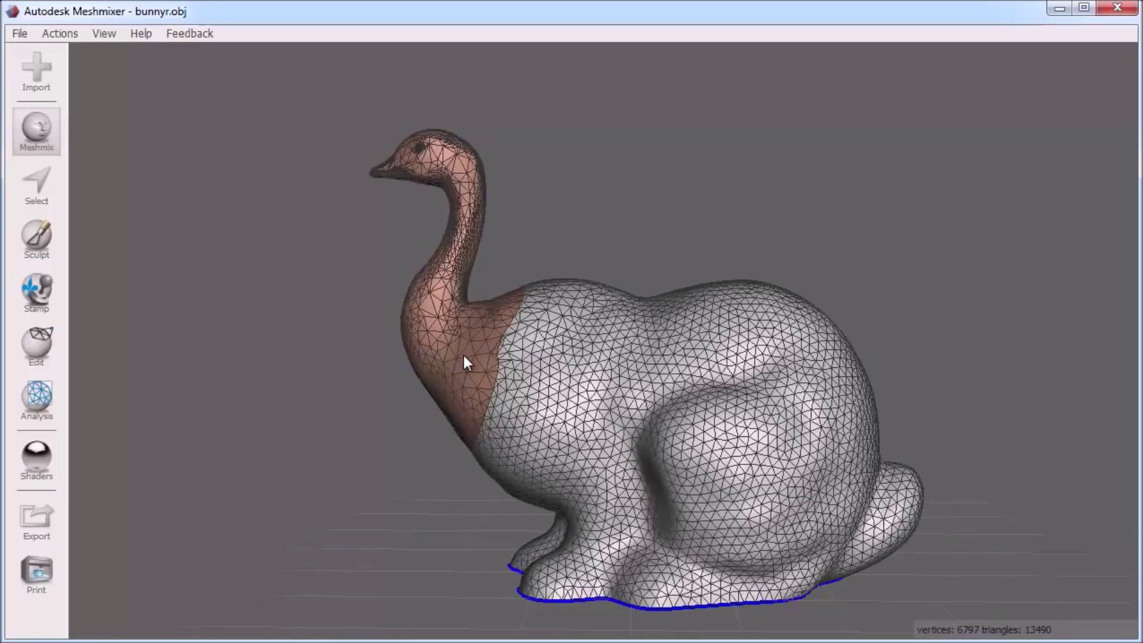
key(w)
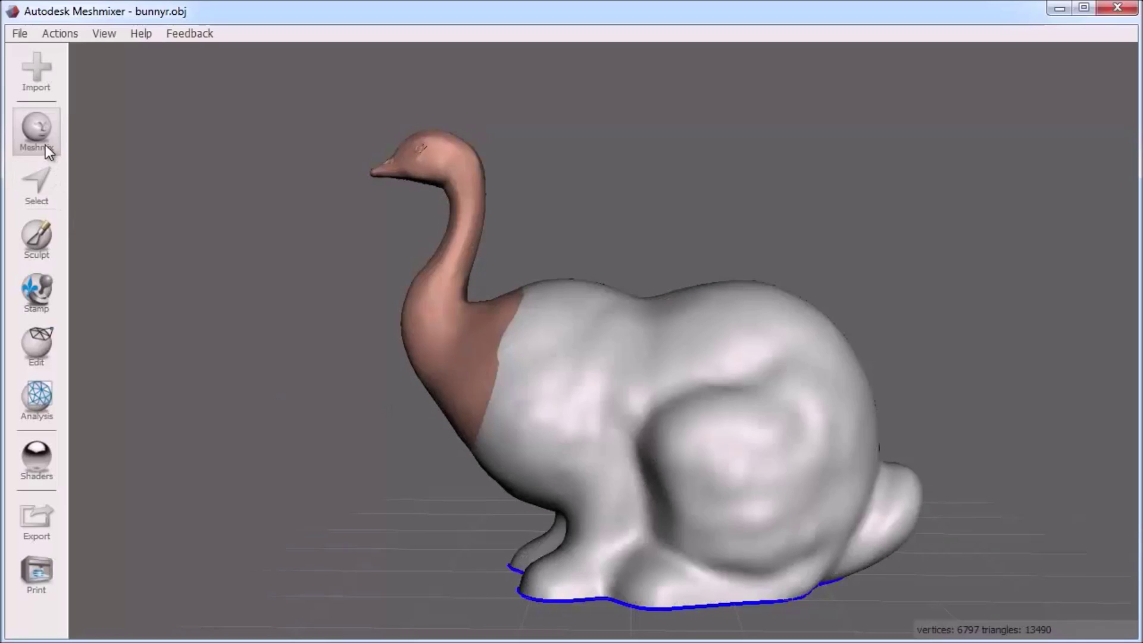
click(34, 131)
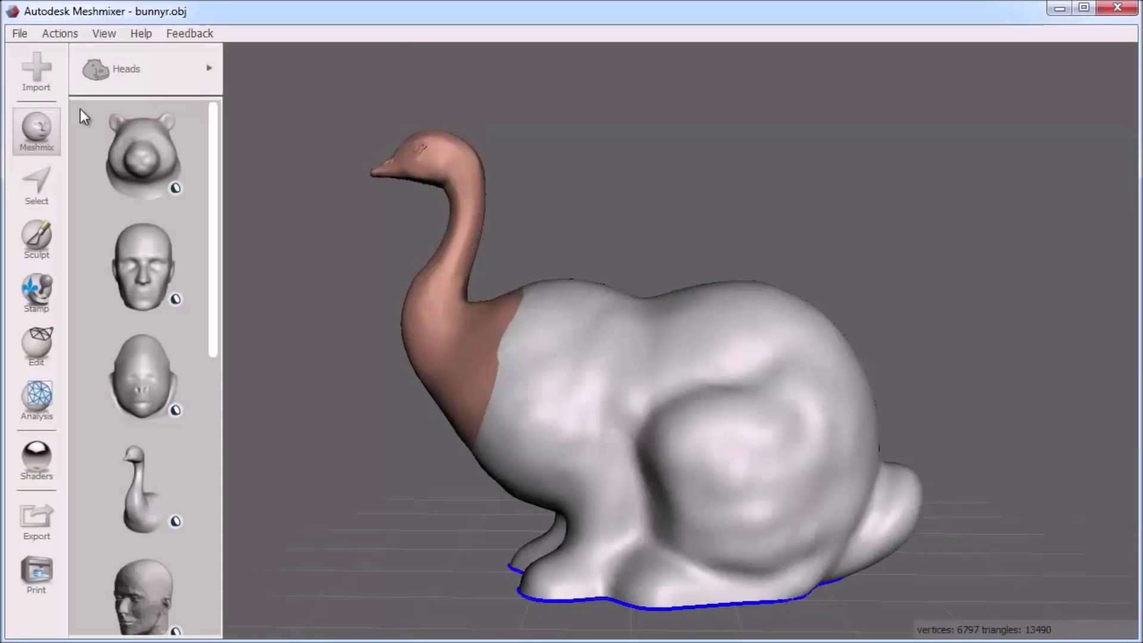
click(154, 73)
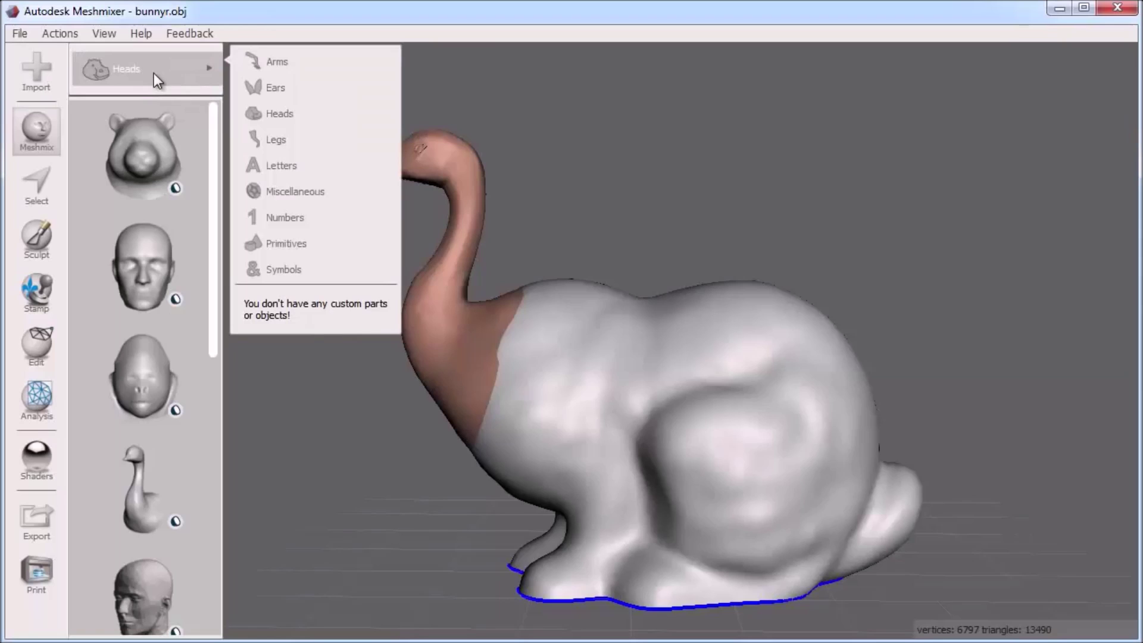
- Switch to Primitives and drop an icosahedron onto the bunny's rear
click(320, 252)
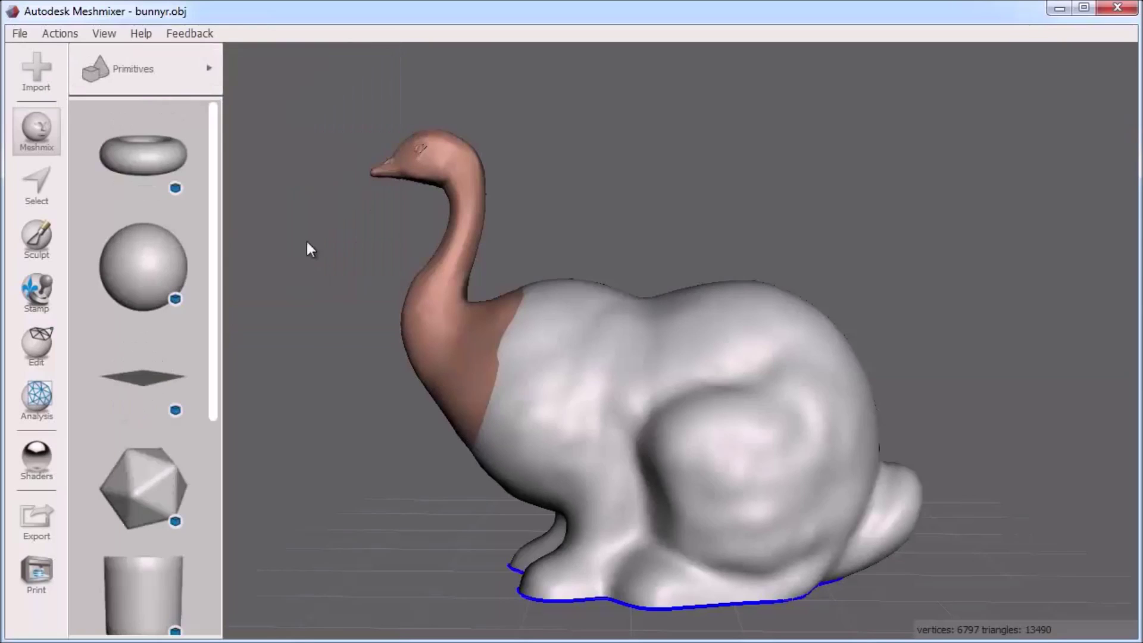
drag(216, 184, 220, 319)
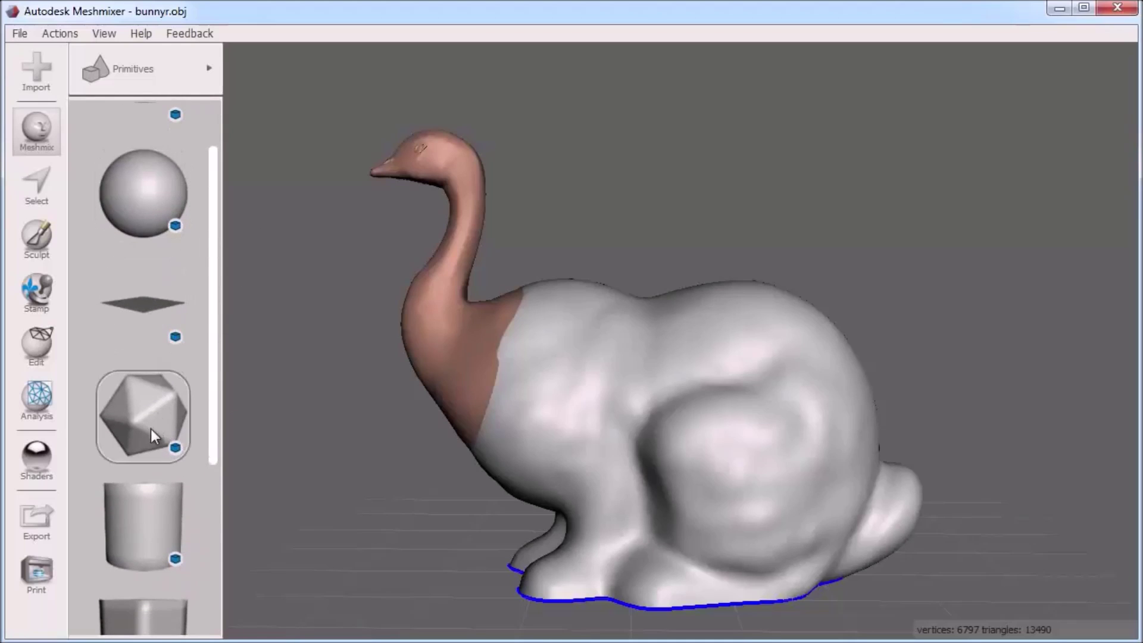
drag(151, 429, 887, 486)
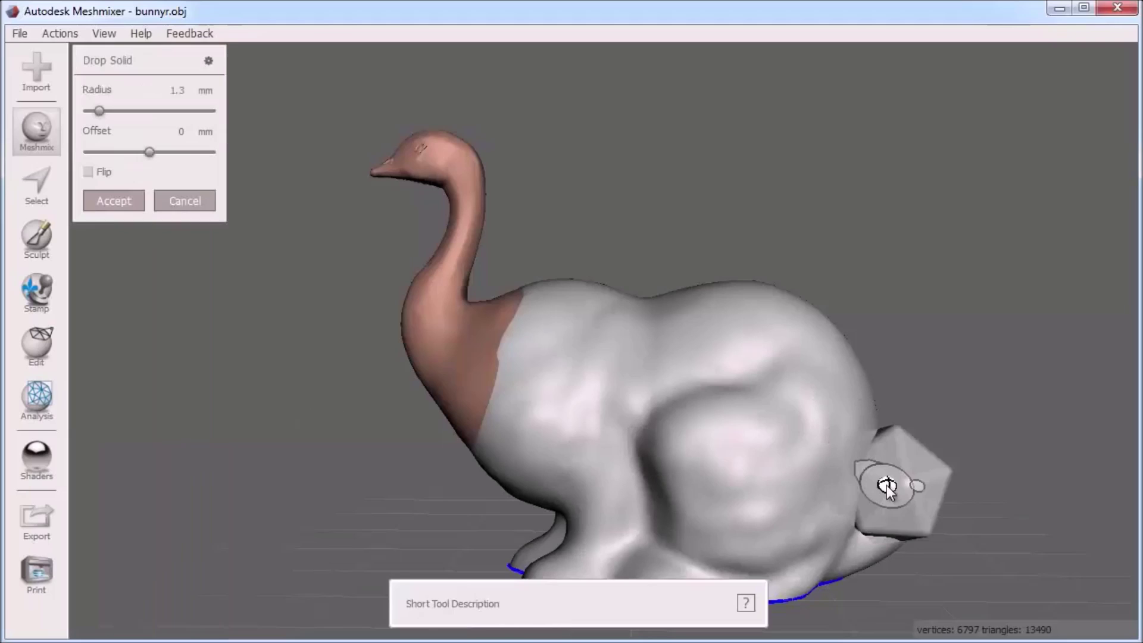
right_drag(920, 341, 686, 452)
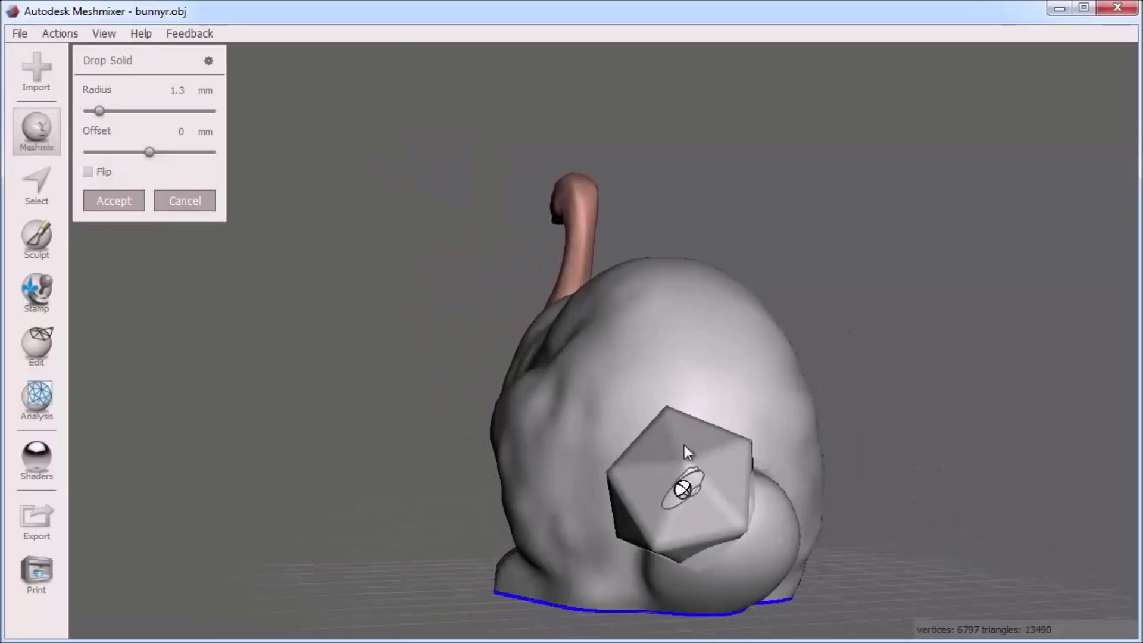
drag(682, 492, 720, 473)
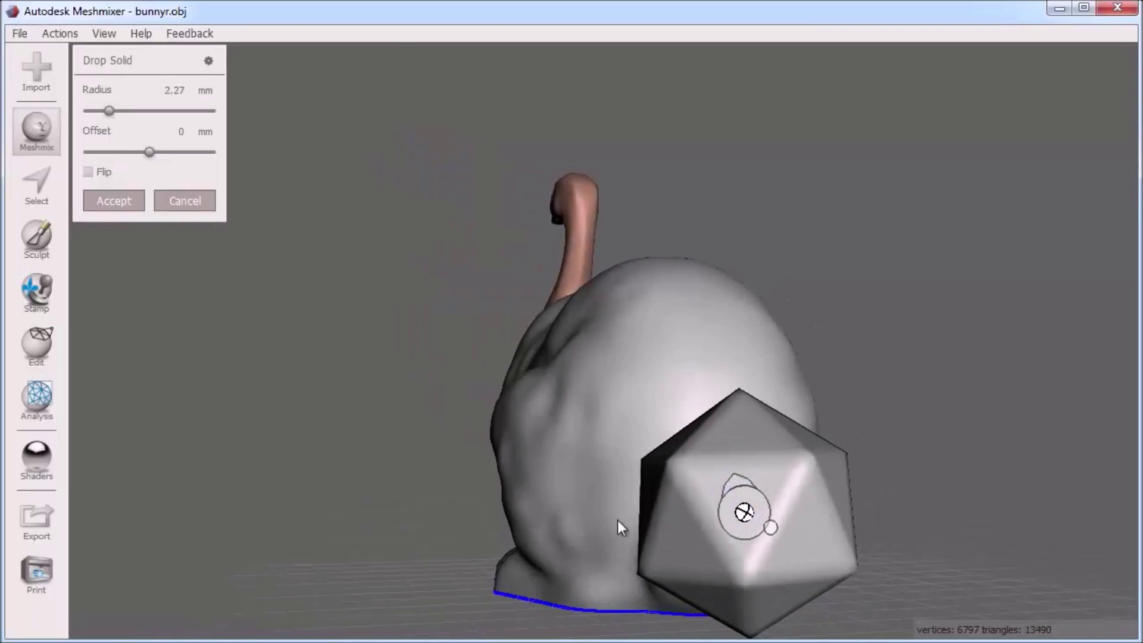
- Scale the icosahedron to about 2.66 radius, seat it on the back and accept
right_drag(617, 520, 700, 531)
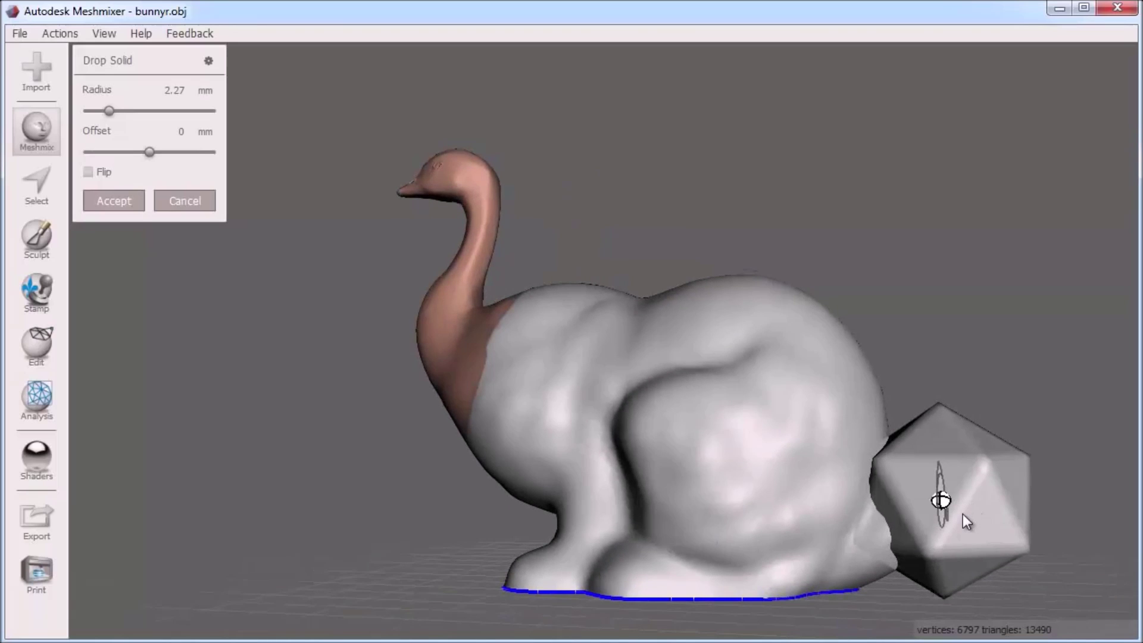
right_drag(966, 521, 836, 512)
drag(852, 525, 863, 527)
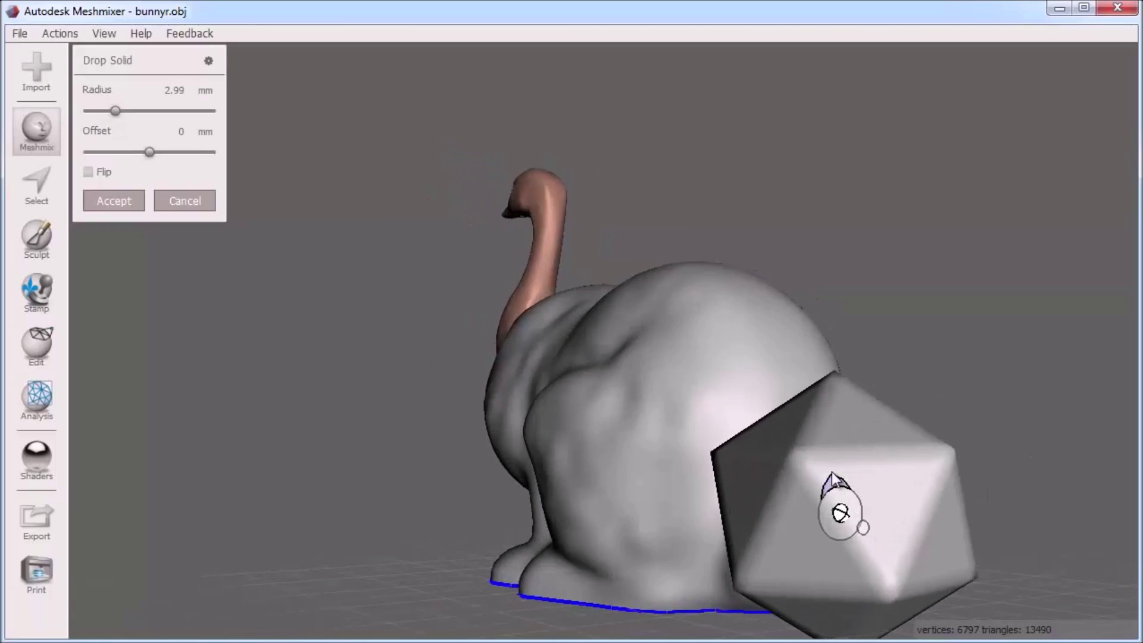
drag(832, 481, 829, 514)
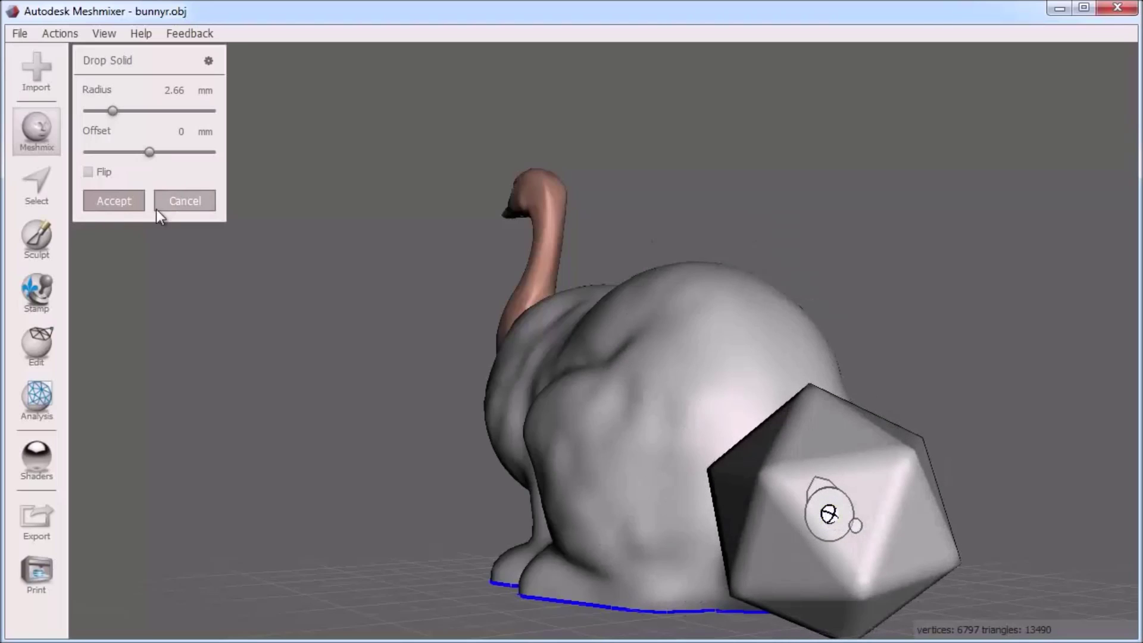
click(116, 200)
right_drag(117, 200, 490, 421)
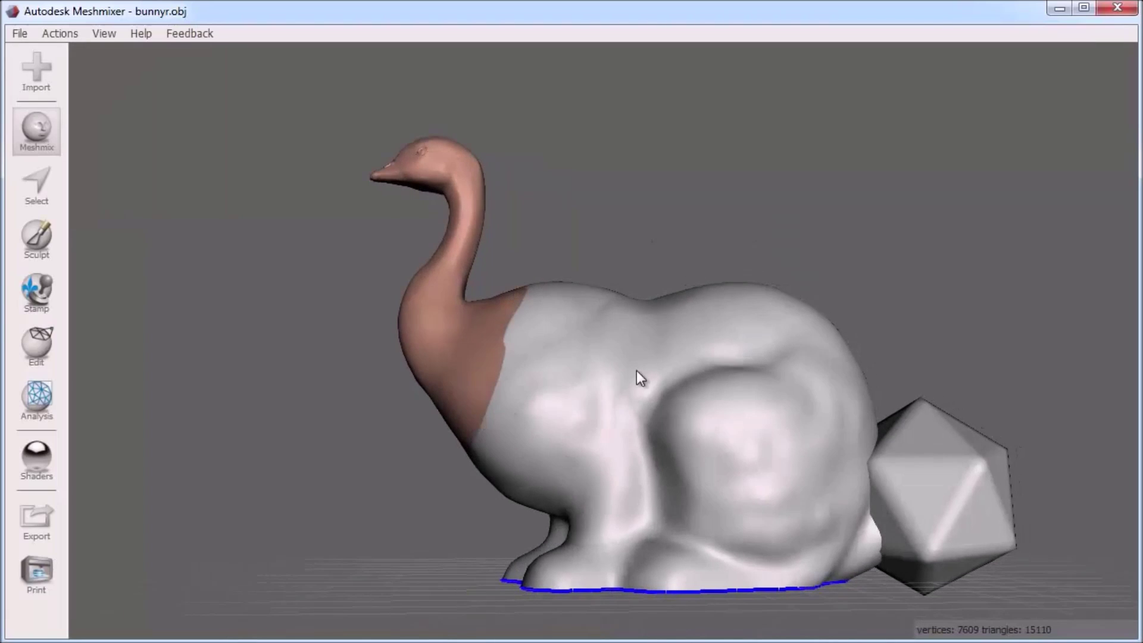
- Check the model's underside, then launch Edit > Make Solid, previewing at accuracy 128
key(w)
key(w)
key(w)
key(w)
middle_drag(743, 421, 631, 395)
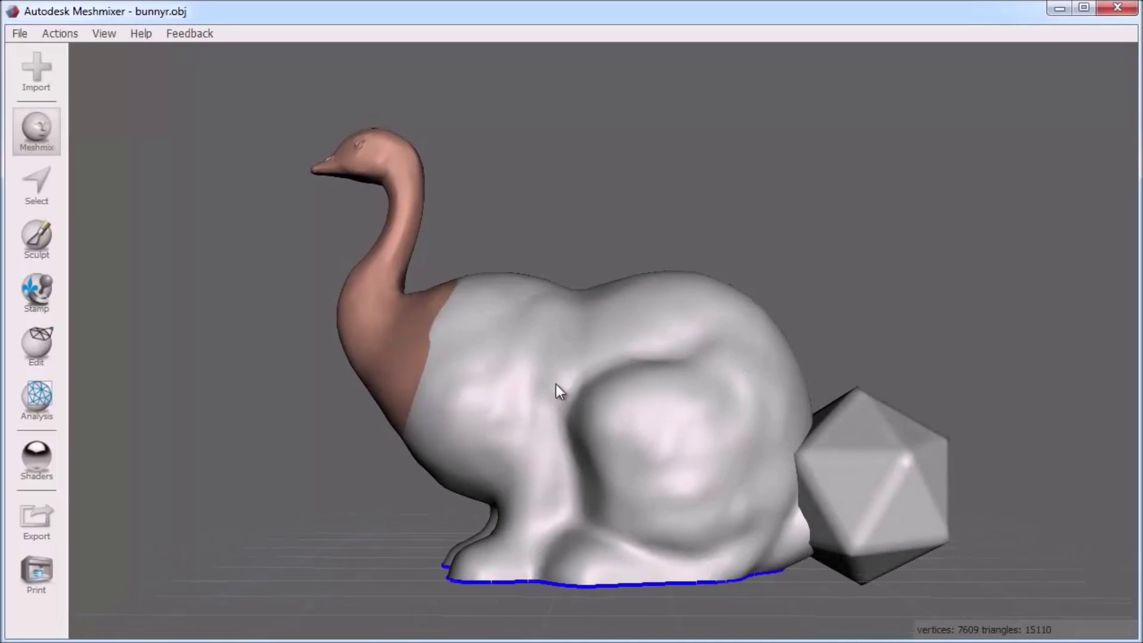
mouse_move(556, 387)
right_down()
mouse_move(560, 301)
mouse_move(562, 409)
right_up()
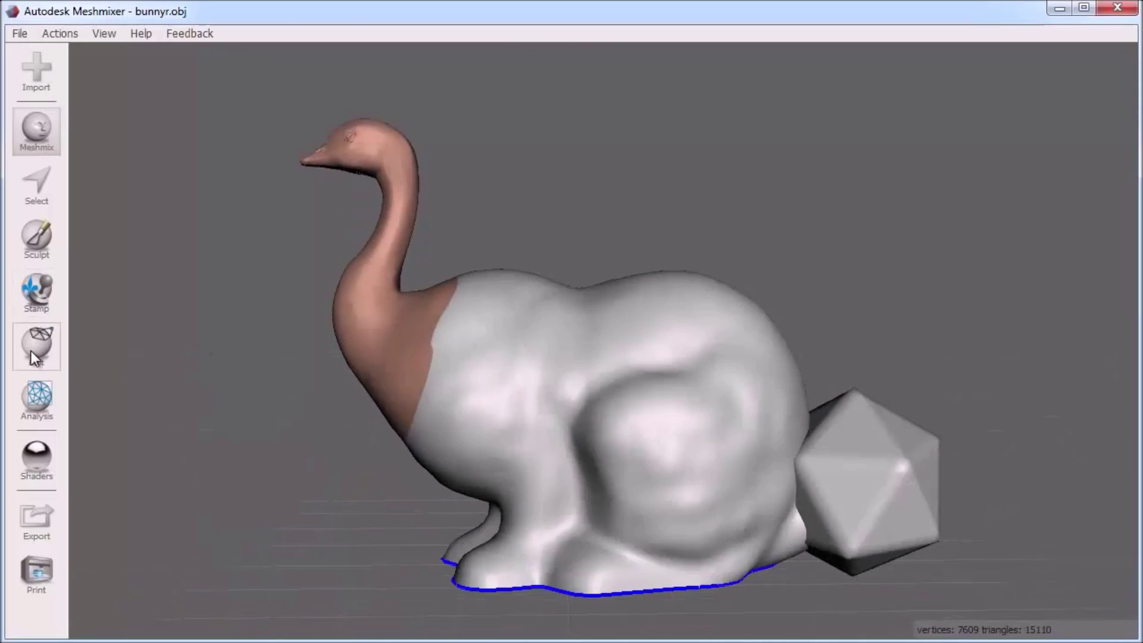
click(35, 345)
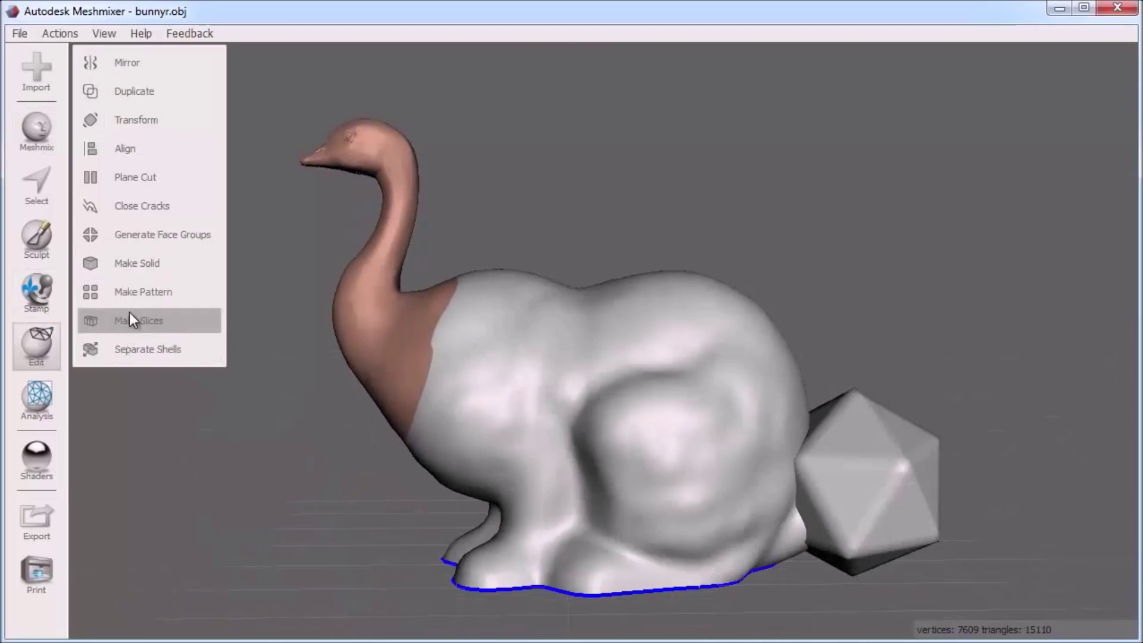
click(185, 266)
- Set Make Solid to Accurate mode with Solid Accuracy 256, creating bunnyr.obj (solid)
right_drag(344, 443, 382, 349)
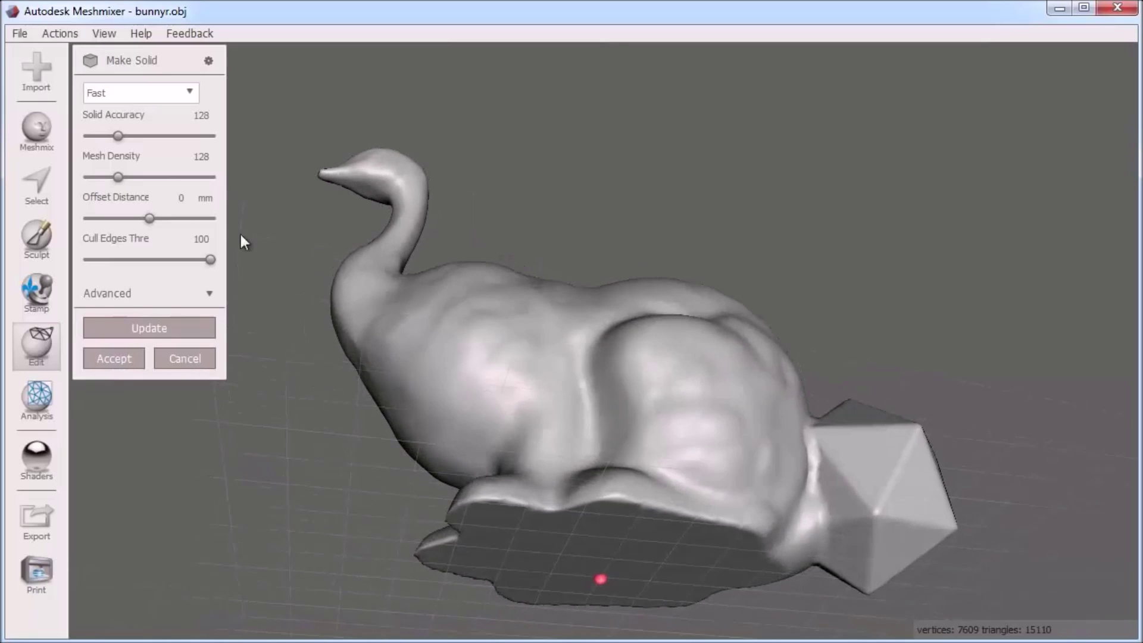
click(191, 98)
click(109, 145)
click(143, 327)
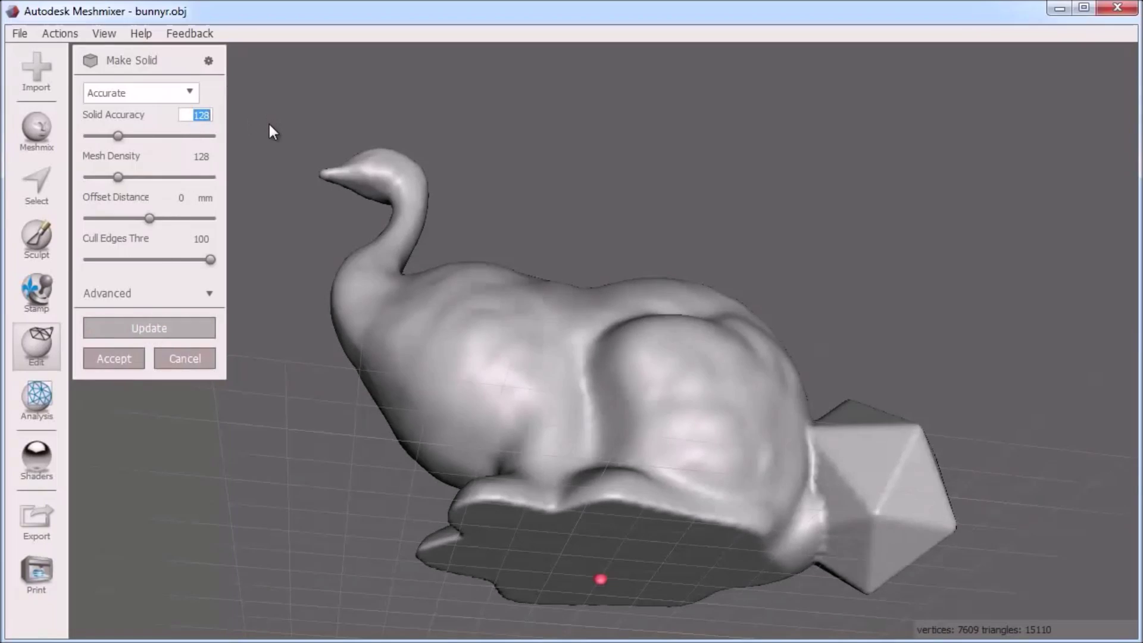
text(256)
key(Return)
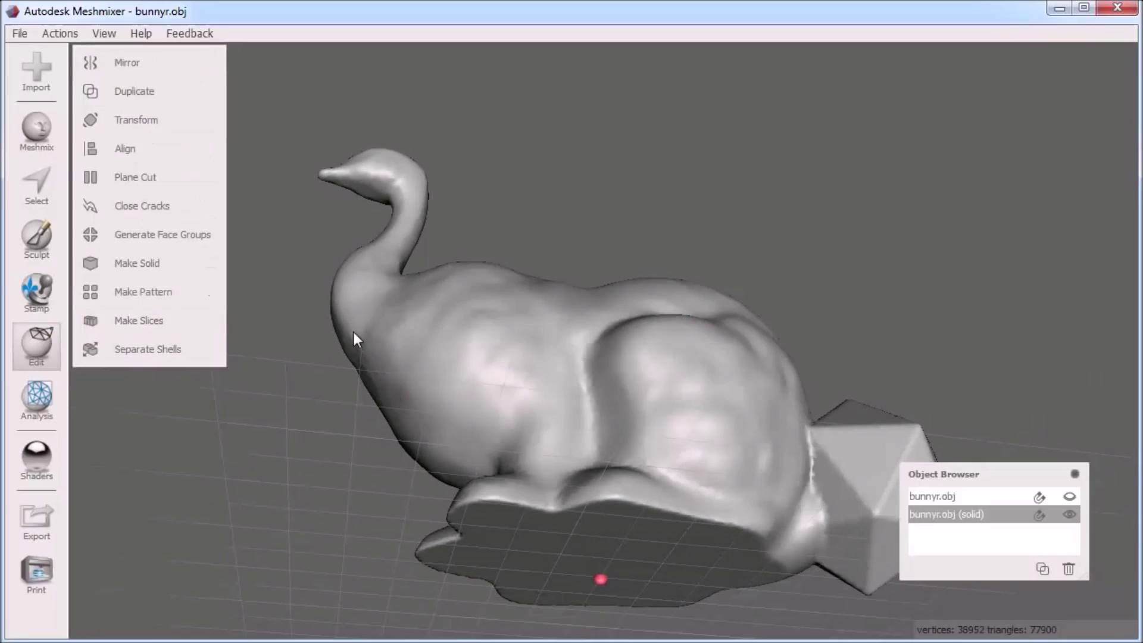
right_drag(739, 238, 658, 250)
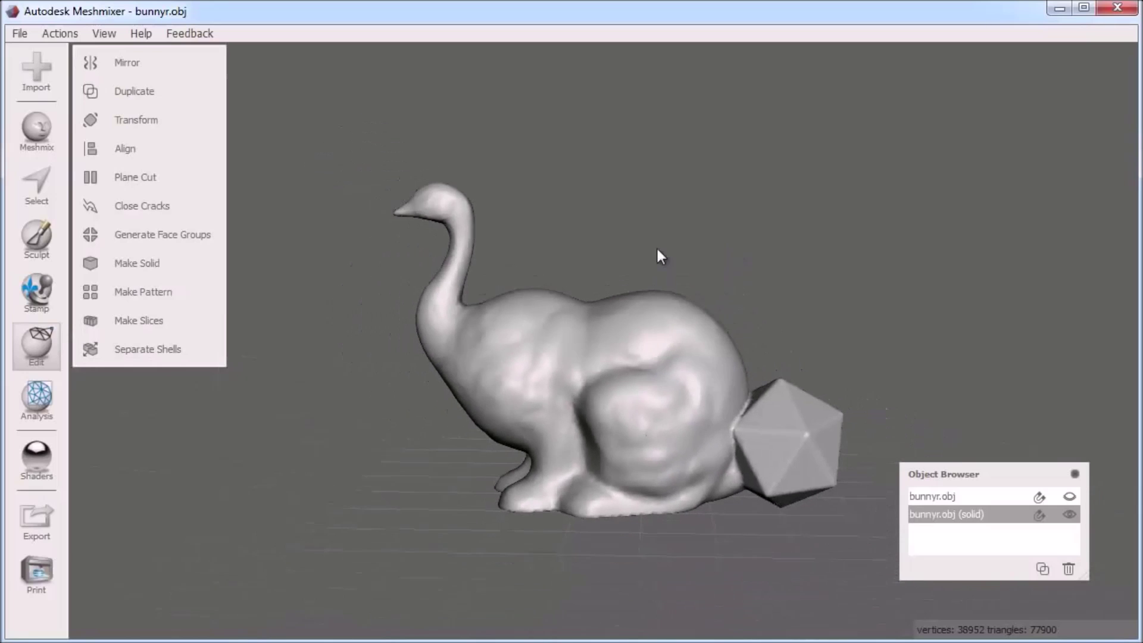
- Drag a sphere from the Primitives library into the scene
click(26, 131)
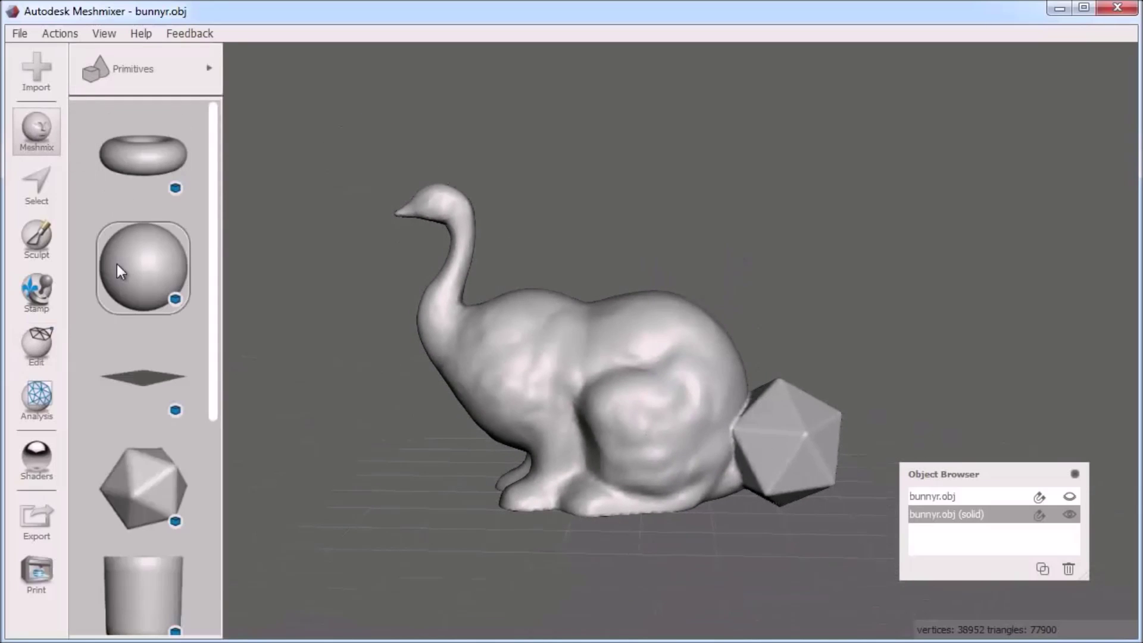
drag(125, 265, 131, 275)
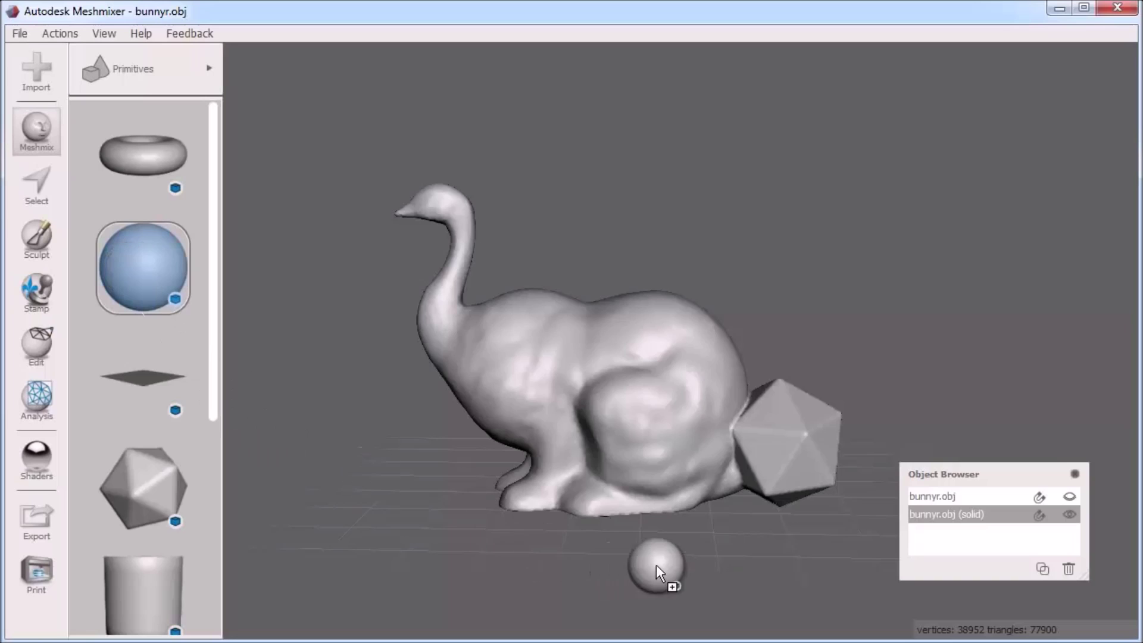
drag(657, 564, 695, 558)
scroll(484, 471, down, 10)
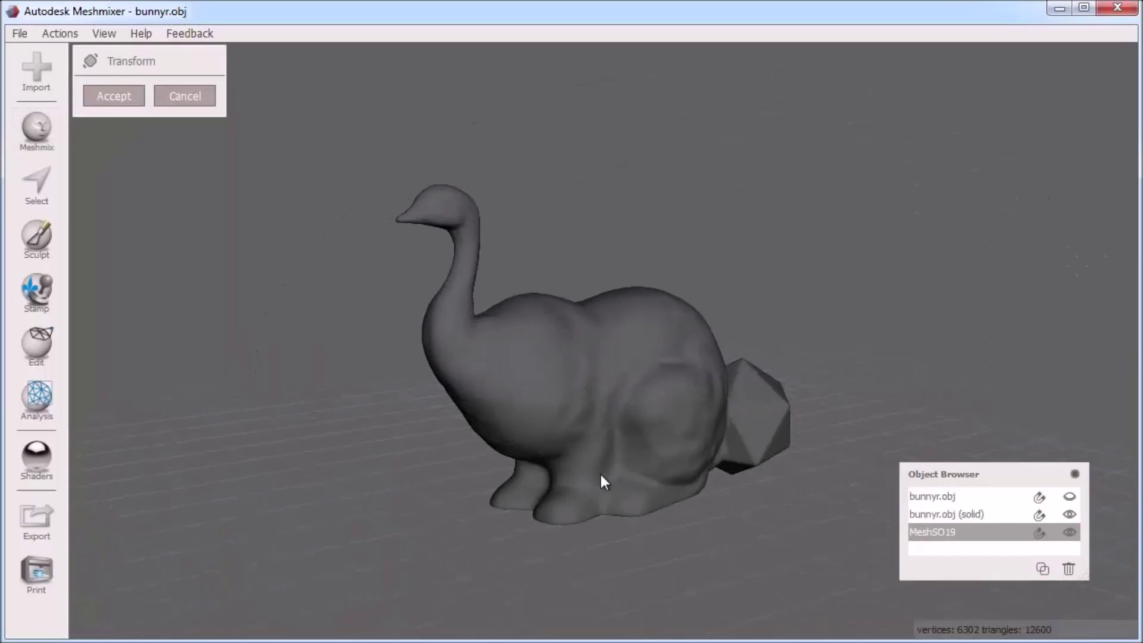
- Shrink the sphere, move it onto the bunny's back and accept its placement
drag(952, 397, 902, 425)
drag(1000, 412, 625, 327)
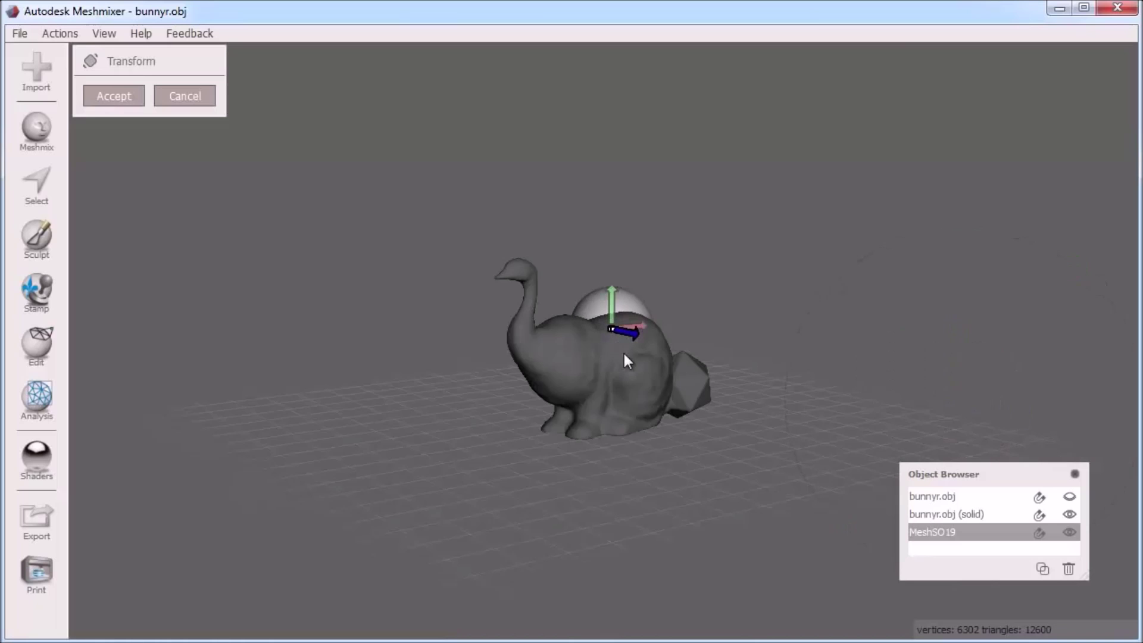
right_drag(643, 429, 434, 497)
key(Return)
click(575, 393)
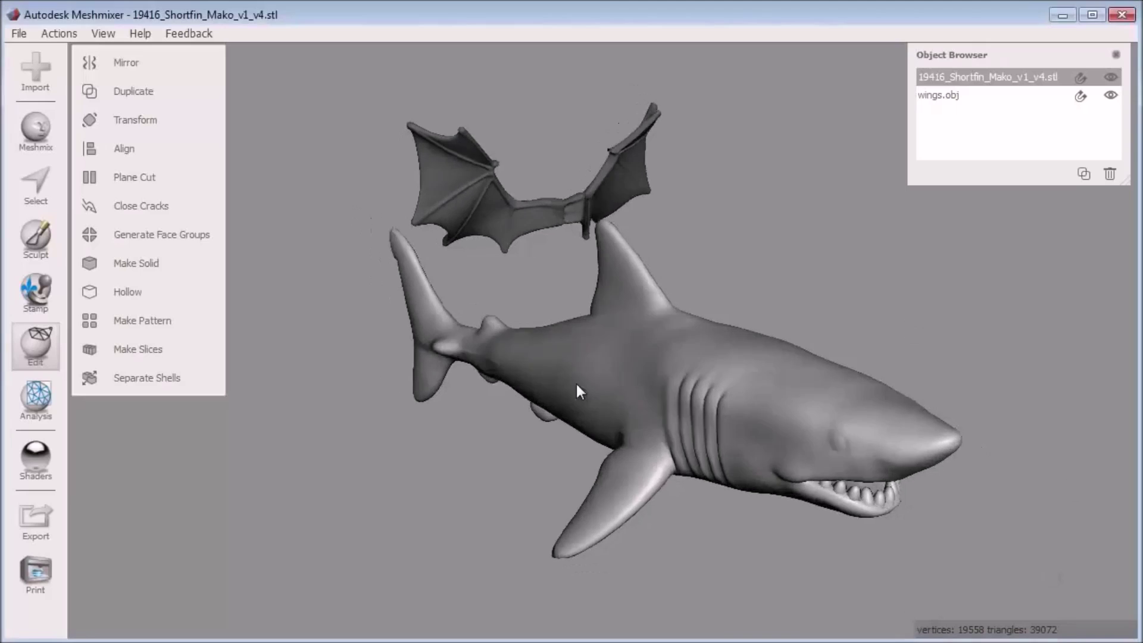
- Frame the shark with the bat wings above its dorsal fin and select wings.obj
right_drag(577, 387, 582, 393)
scroll(602, 426, up, 2)
middle_drag(556, 409, 544, 400)
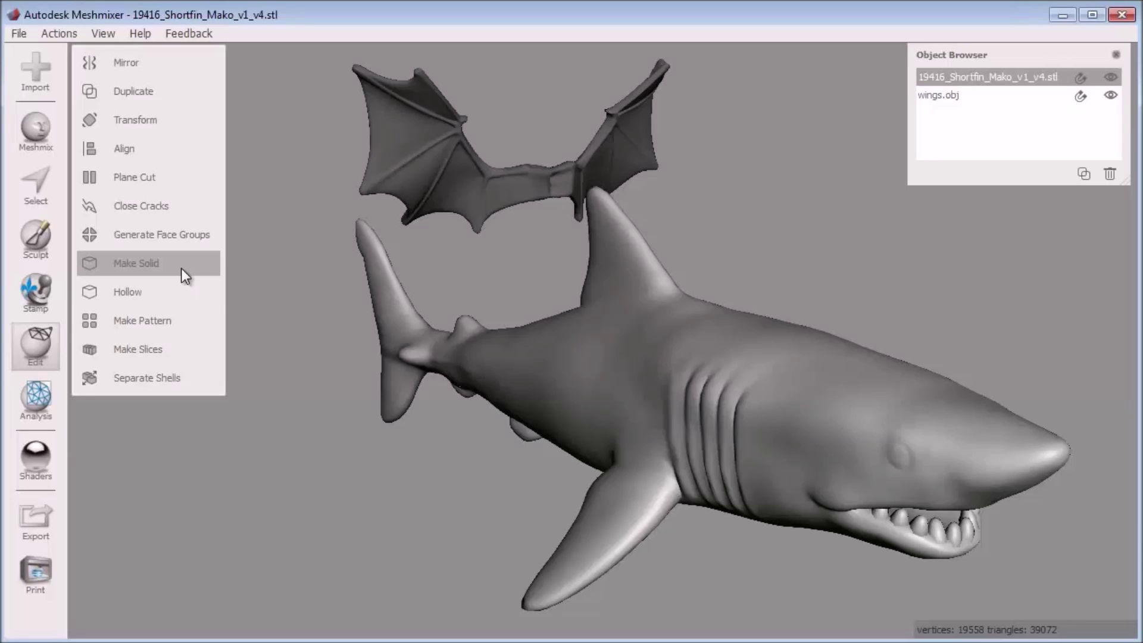
click(477, 178)
- Select only wings.obj and drag it down onto the shark's back with Transform
shift+click(665, 410)
click(499, 199)
right_drag(499, 199, 513, 230)
click(36, 344)
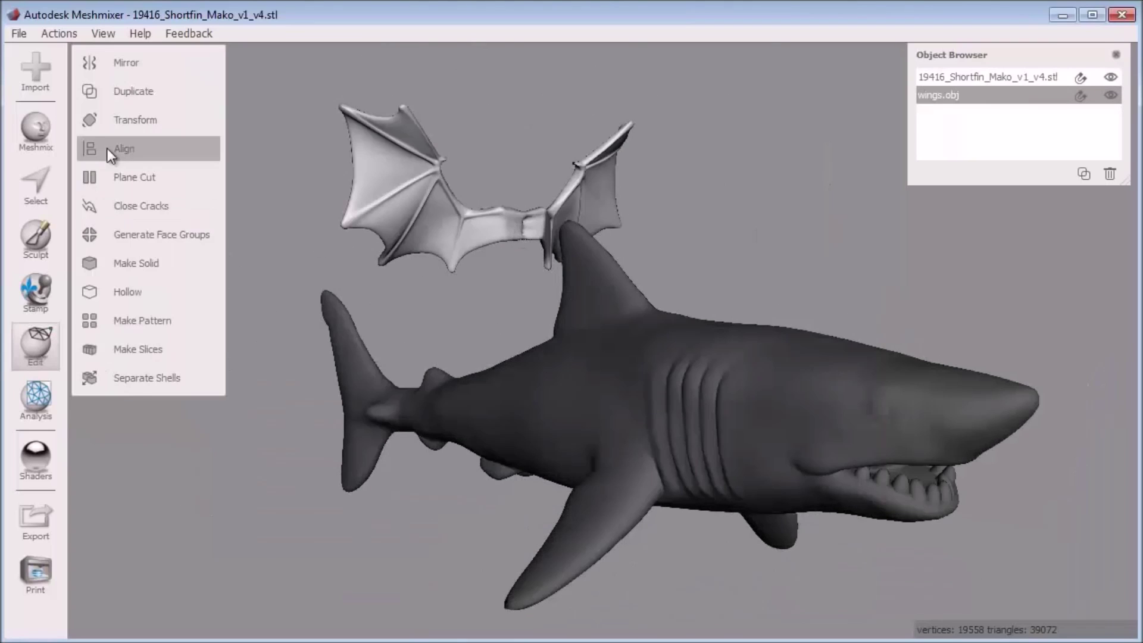
click(106, 117)
drag(515, 273, 496, 368)
- Slide the wings forward into their final spot on the back, then hide wings.obj
right_drag(496, 368, 747, 381)
drag(464, 324, 666, 338)
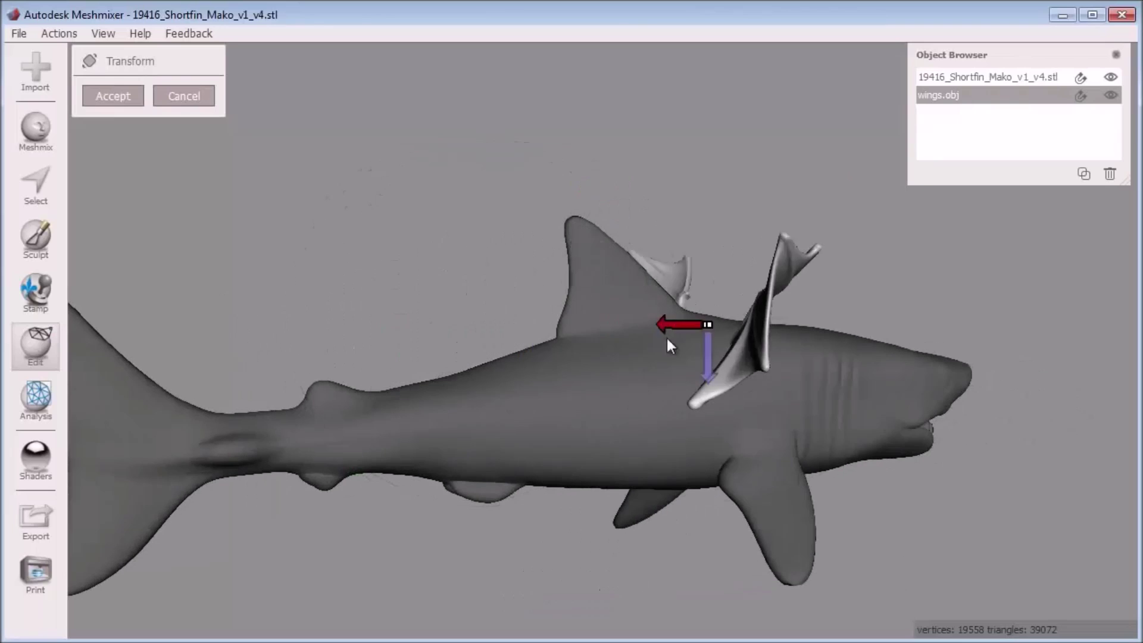
right_drag(723, 364, 703, 402)
right_drag(885, 232, 511, 538)
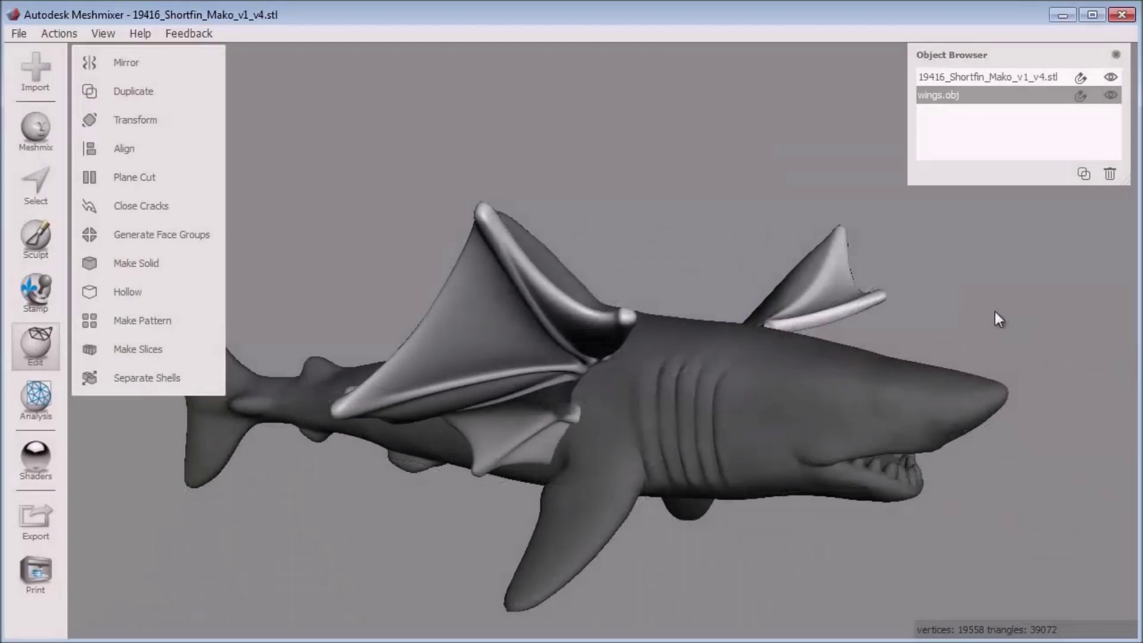
click(831, 395)
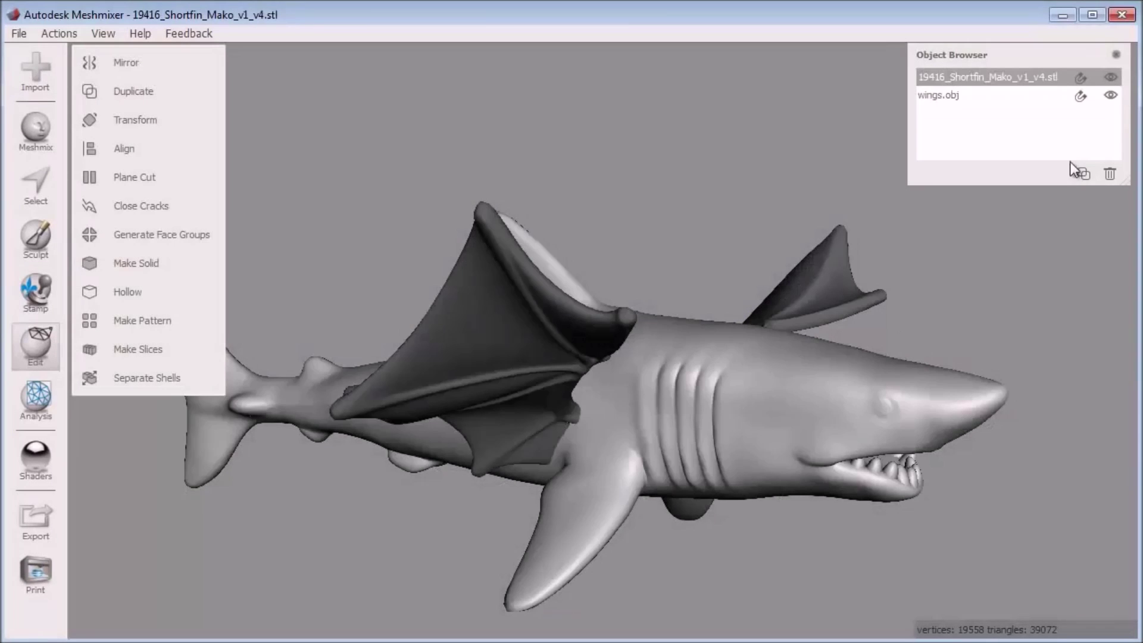
click(1110, 95)
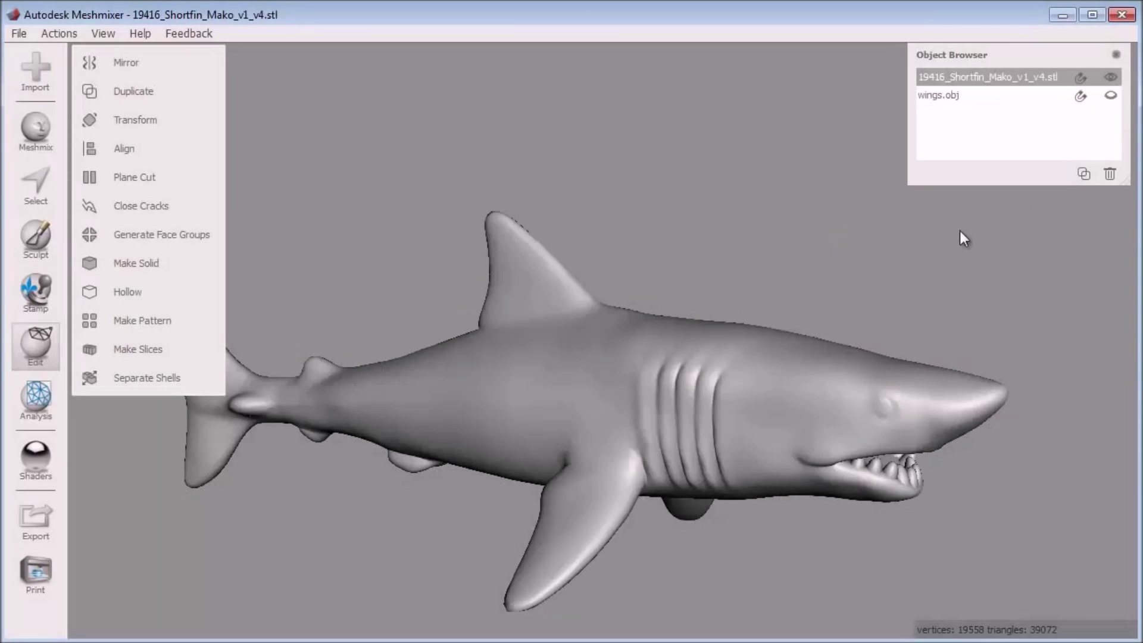
- Select one pectoral fin at its base and remove it with Erase & Fill
right_drag(823, 356, 851, 429)
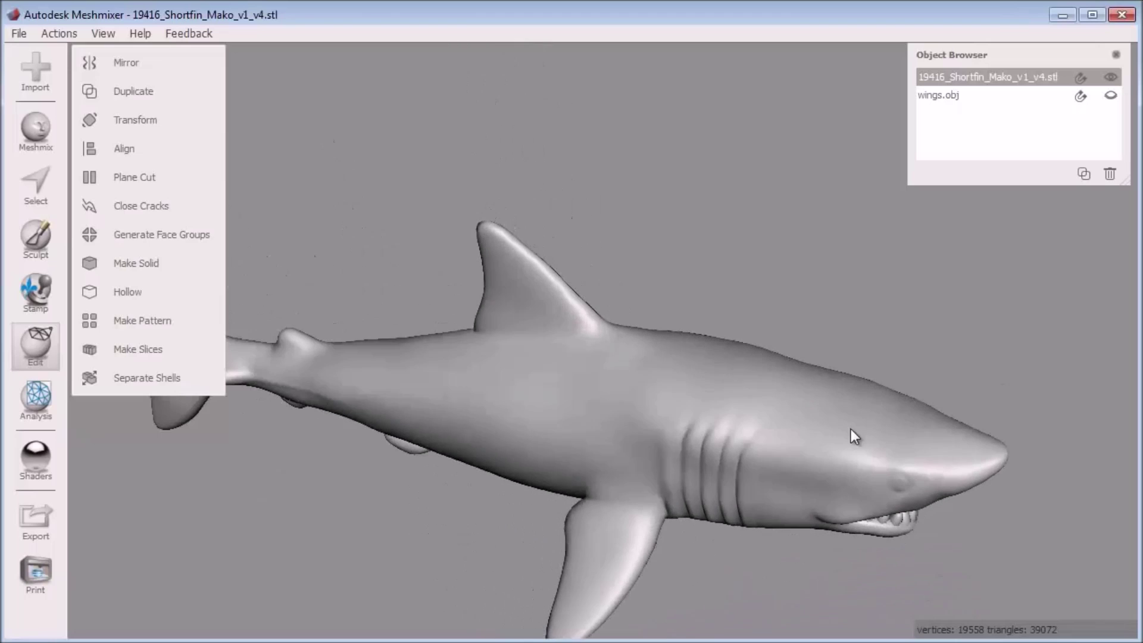
click(24, 172)
mouse_move(457, 377)
right_down()
mouse_move(569, 492)
mouse_move(595, 499)
right_up()
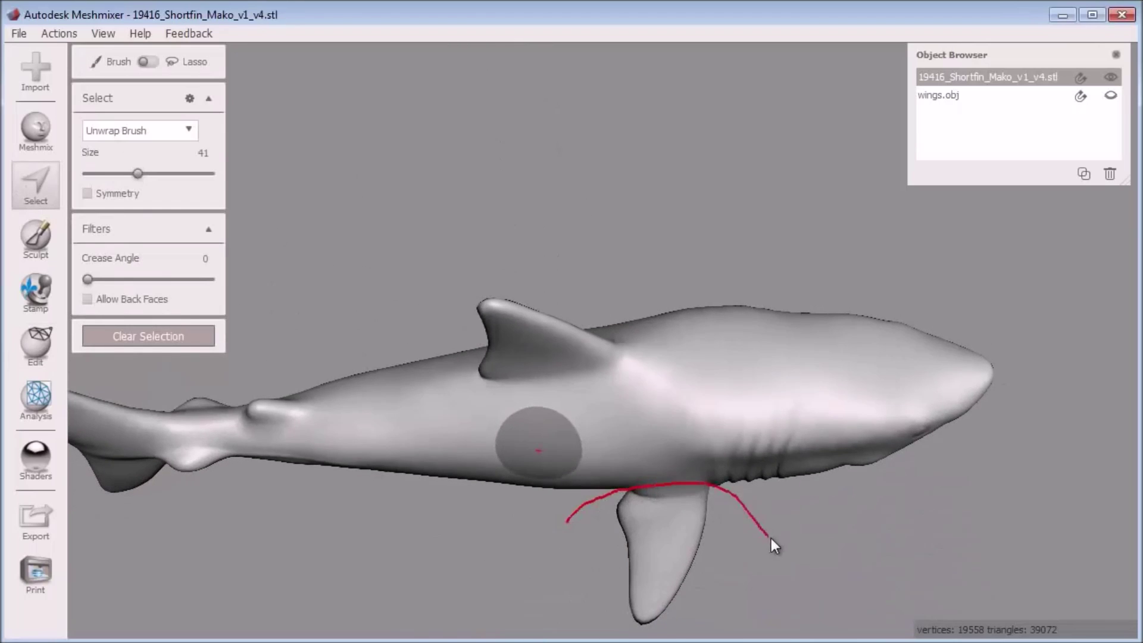
drag(773, 544, 772, 544)
click(134, 55)
click(262, 52)
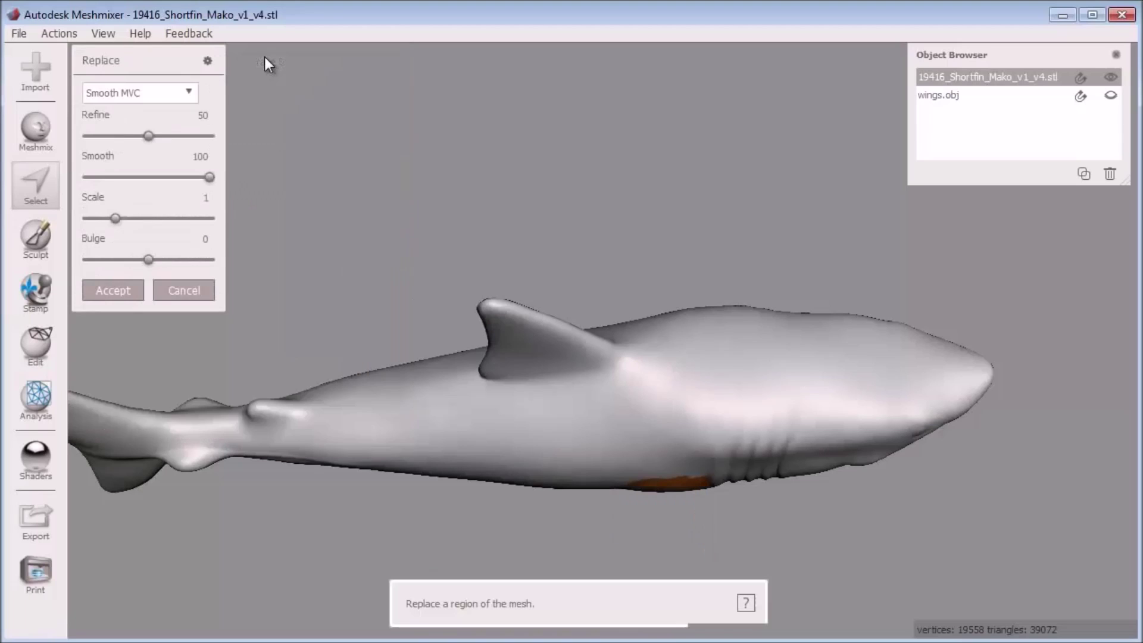
click(122, 290)
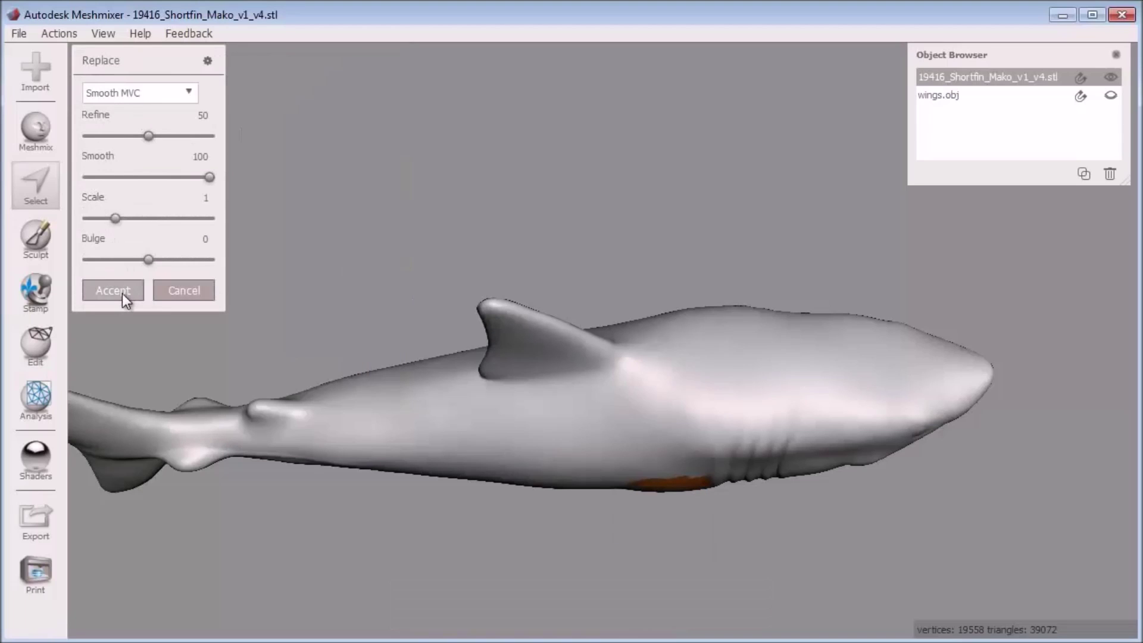
- Select the other pectoral fin and show dimensions of 259.8 × 85.21 × 168.8 mm
right_drag(523, 495, 1063, 319)
right_drag(633, 458, 620, 537)
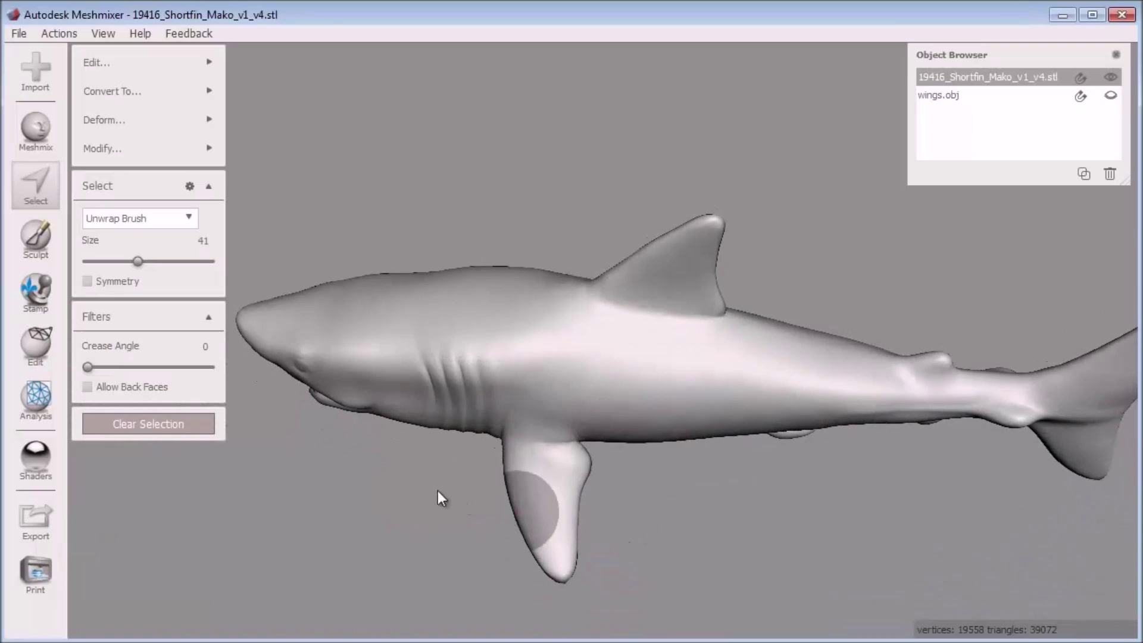
drag(642, 480, 652, 494)
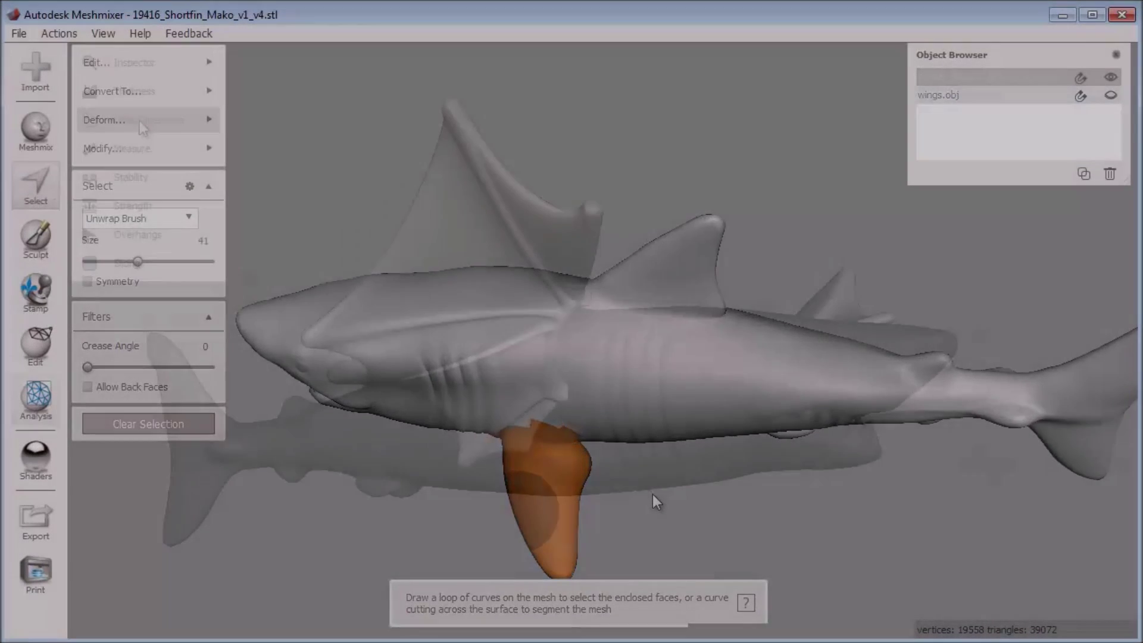
click(139, 120)
right_drag(545, 281, 493, 201)
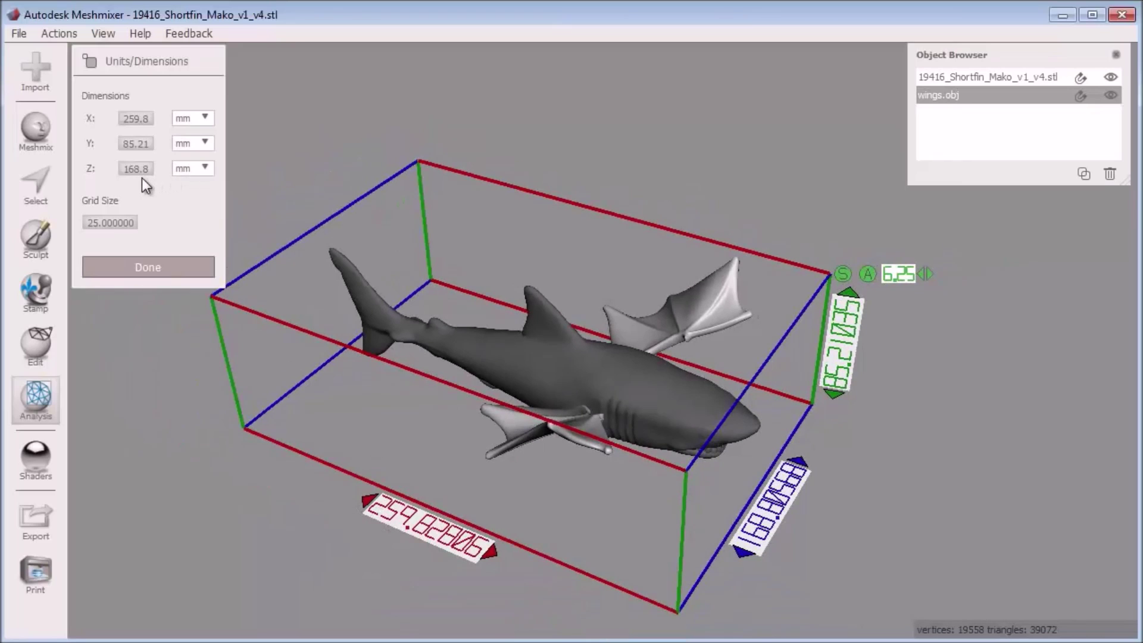
- Enter 150 as the X dimension, resizing the shark to 150 × 49.19 × 97.45 mm
click(126, 120)
text(150)
key(Return)
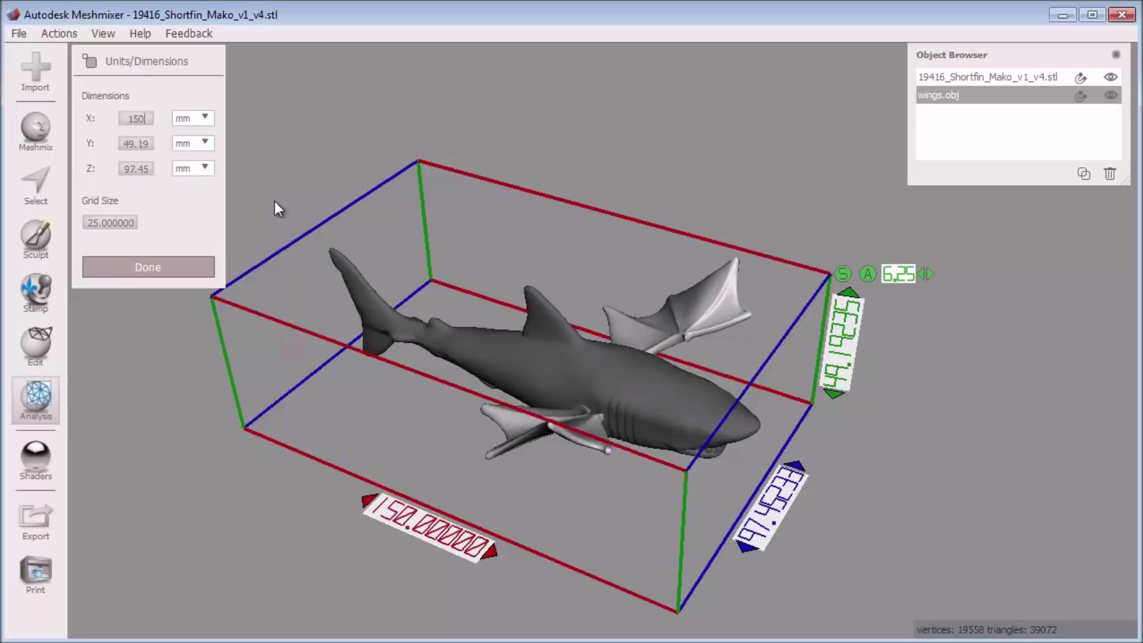
click(155, 266)
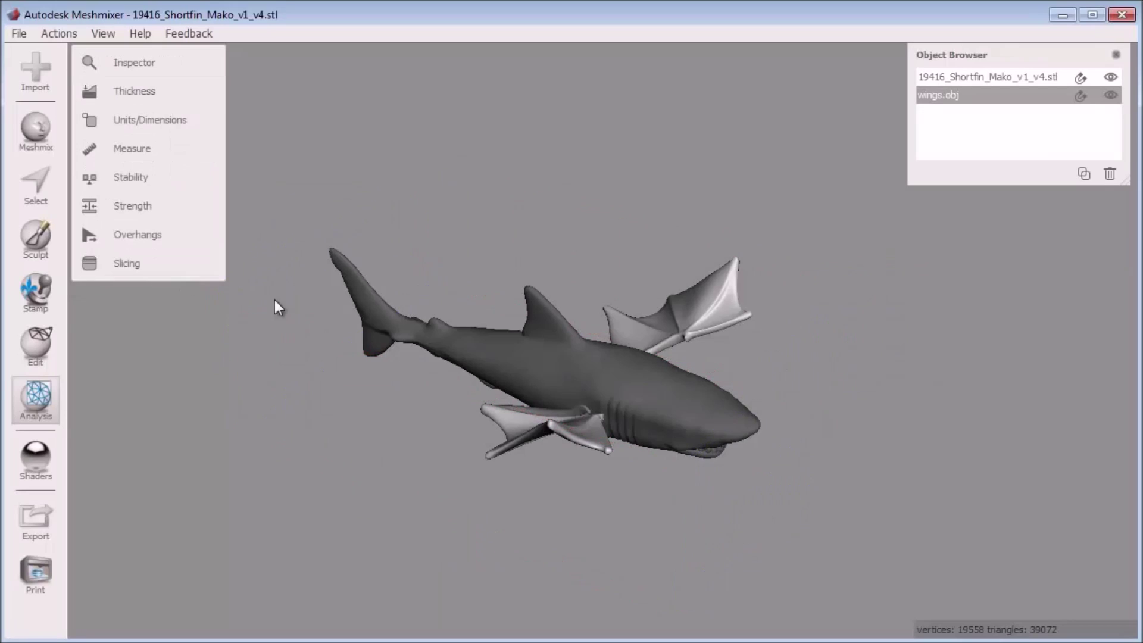
- Select the shark body and the wings and Combine them into one wings.obj object
right_drag(628, 498, 592, 431)
scroll(635, 560, up, 3)
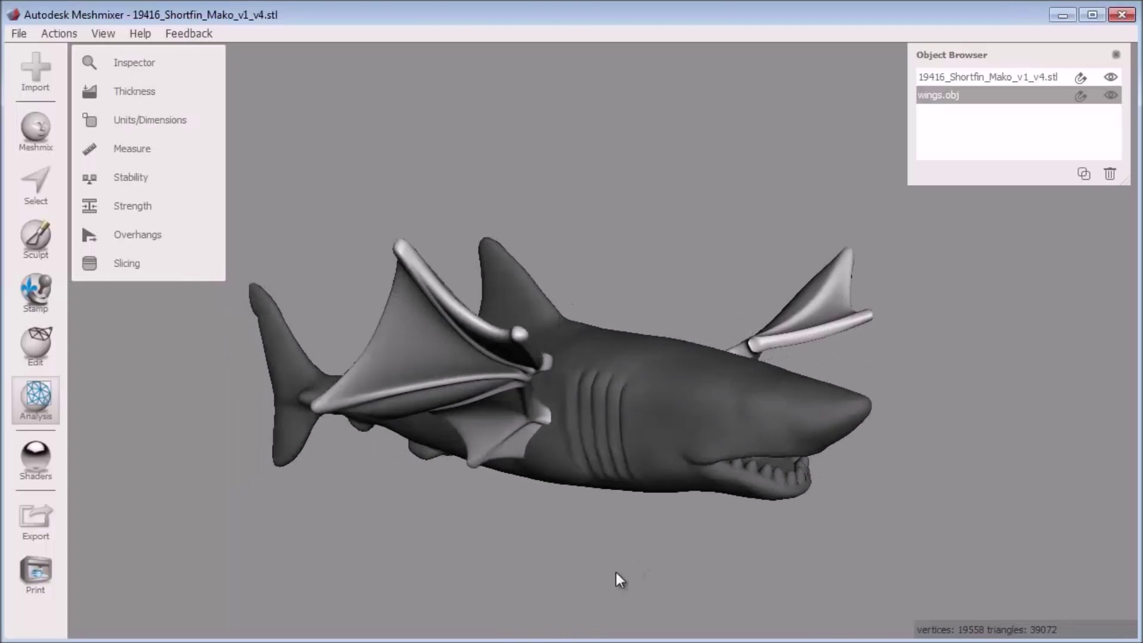
right_drag(616, 573, 583, 601)
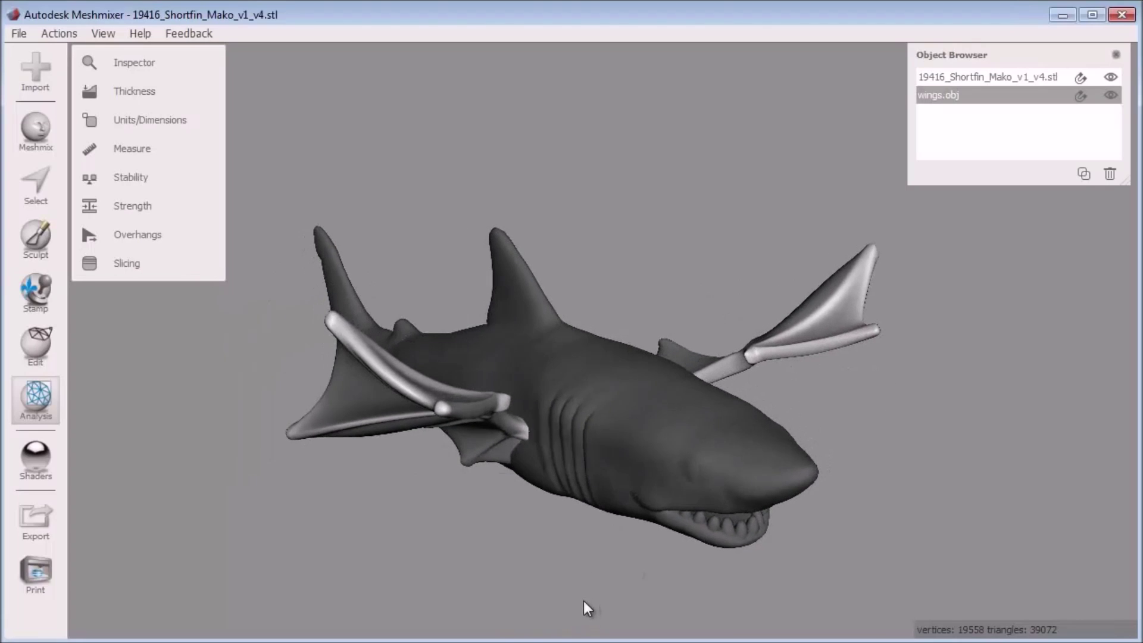
click(594, 444)
shift+click(422, 424)
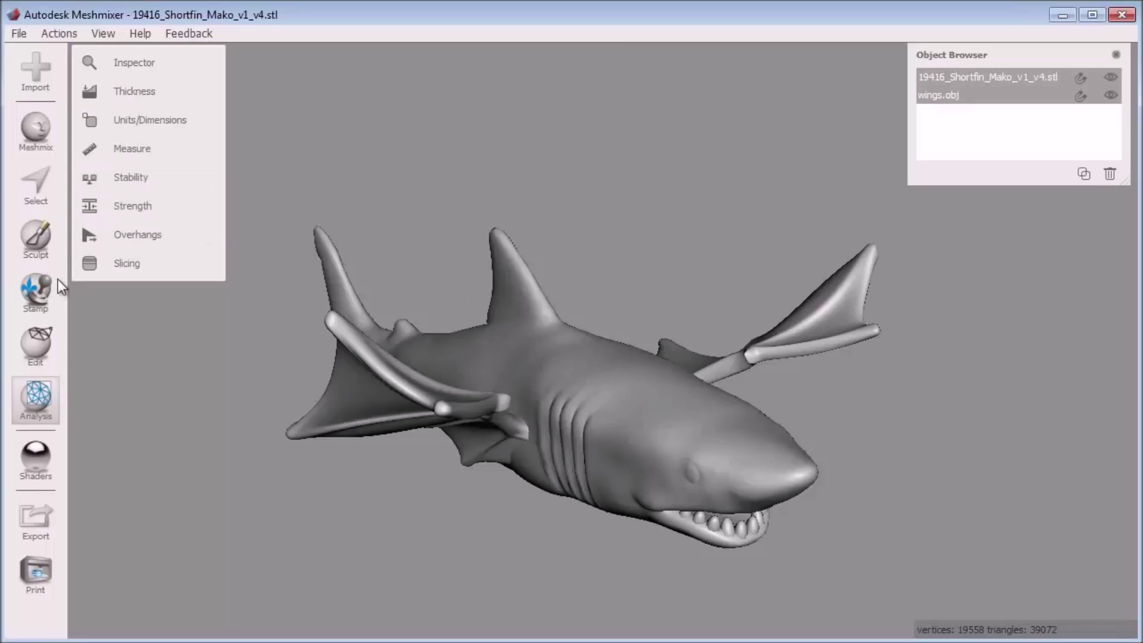
click(44, 352)
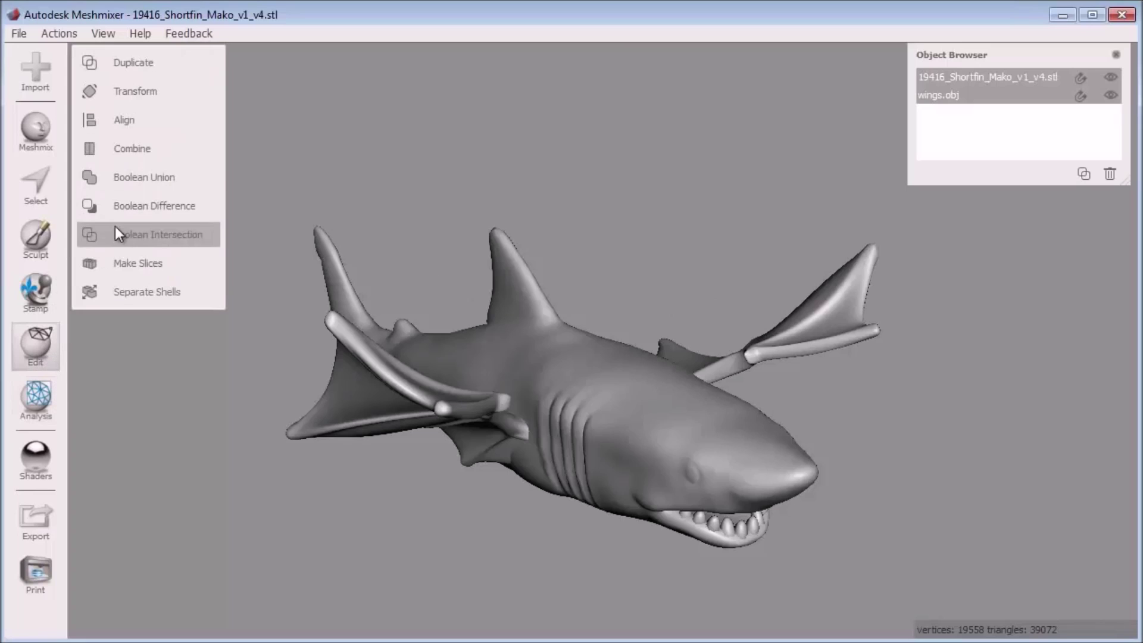
click(162, 148)
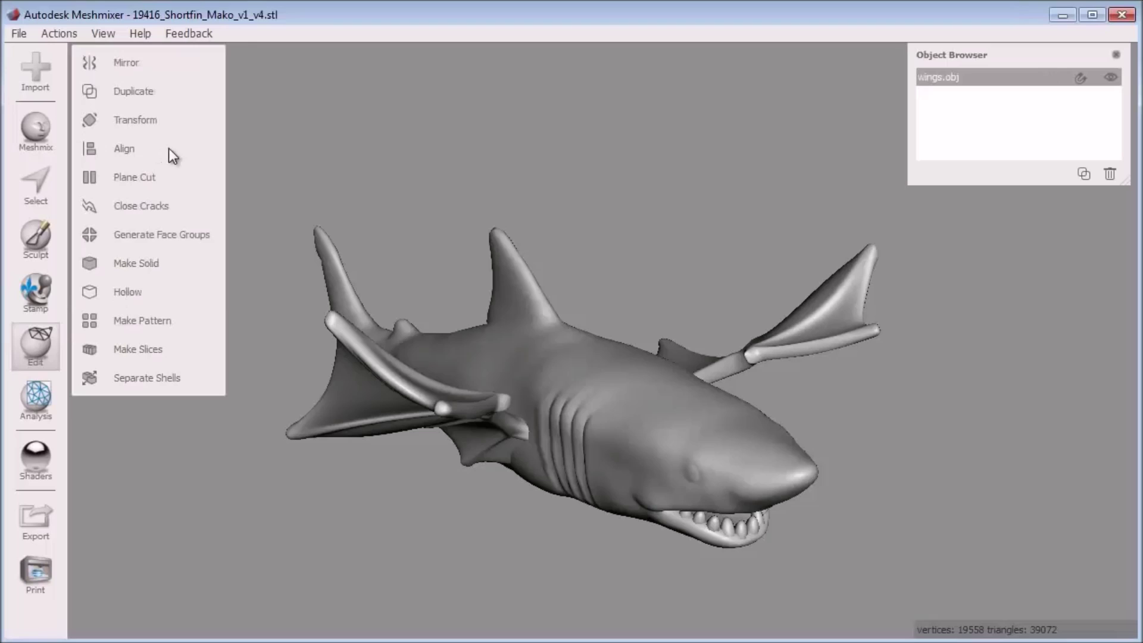
- Start Make Solid in Accurate mode with Solid Accuracy 263 and Mesh Density 278, and update
click(173, 264)
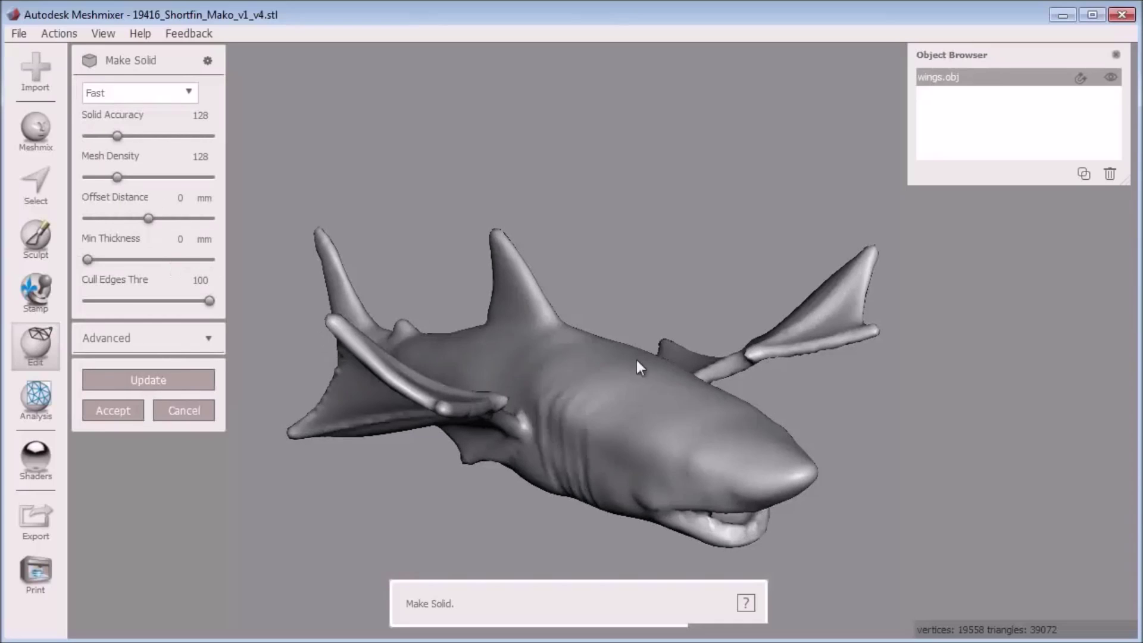
right_drag(674, 345, 674, 375)
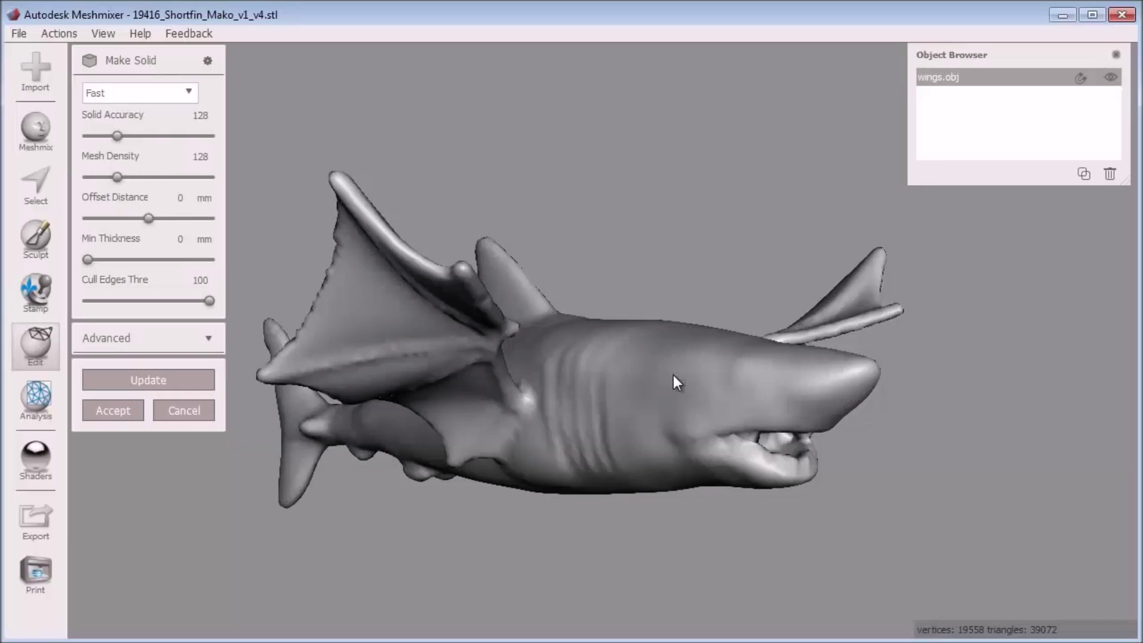
right_drag(673, 375, 540, 379)
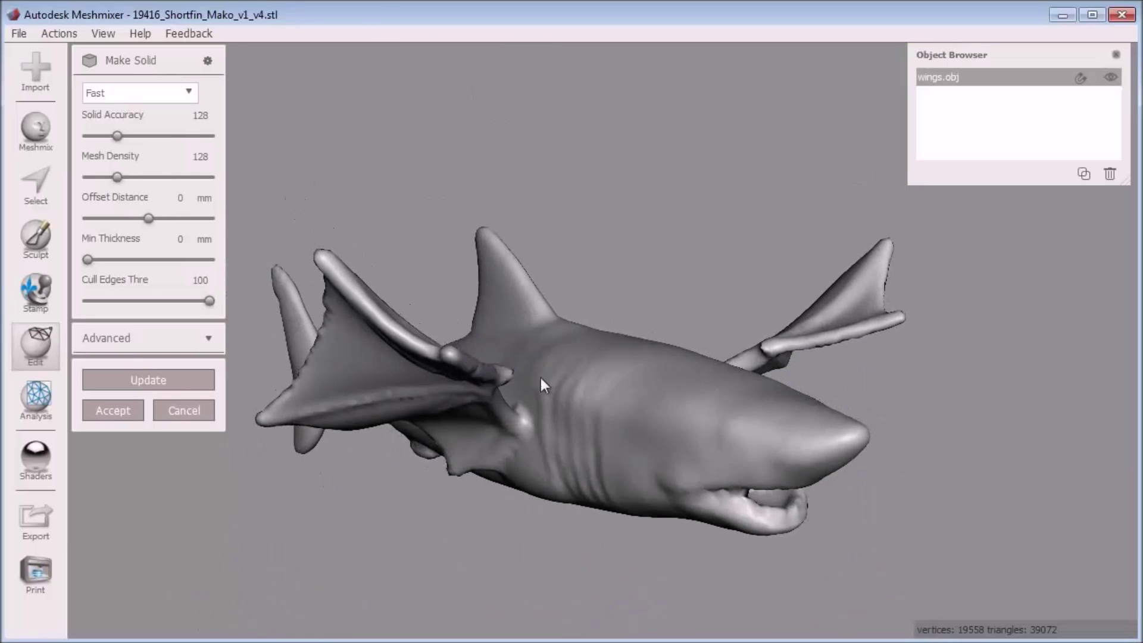
click(191, 91)
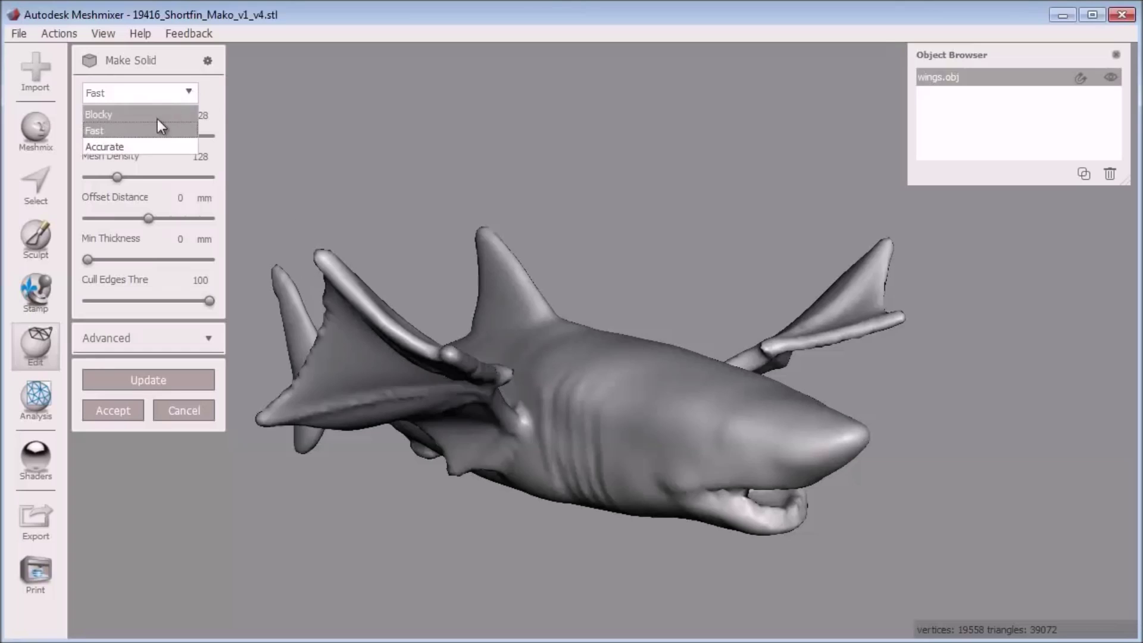
click(136, 143)
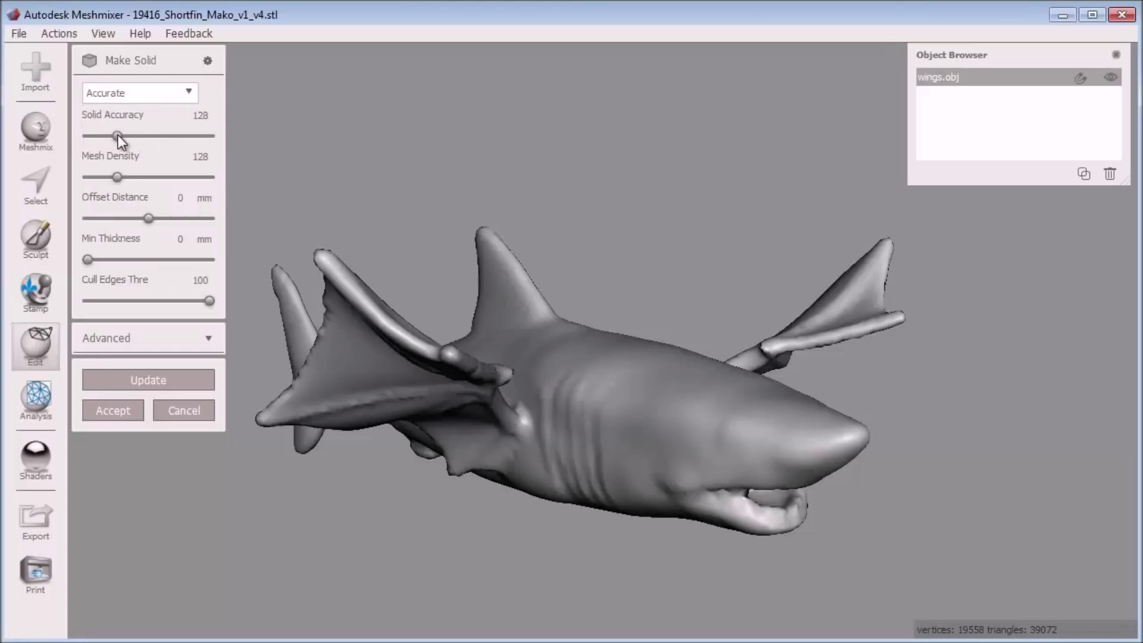
drag(118, 136, 150, 136)
drag(117, 177, 153, 177)
click(176, 377)
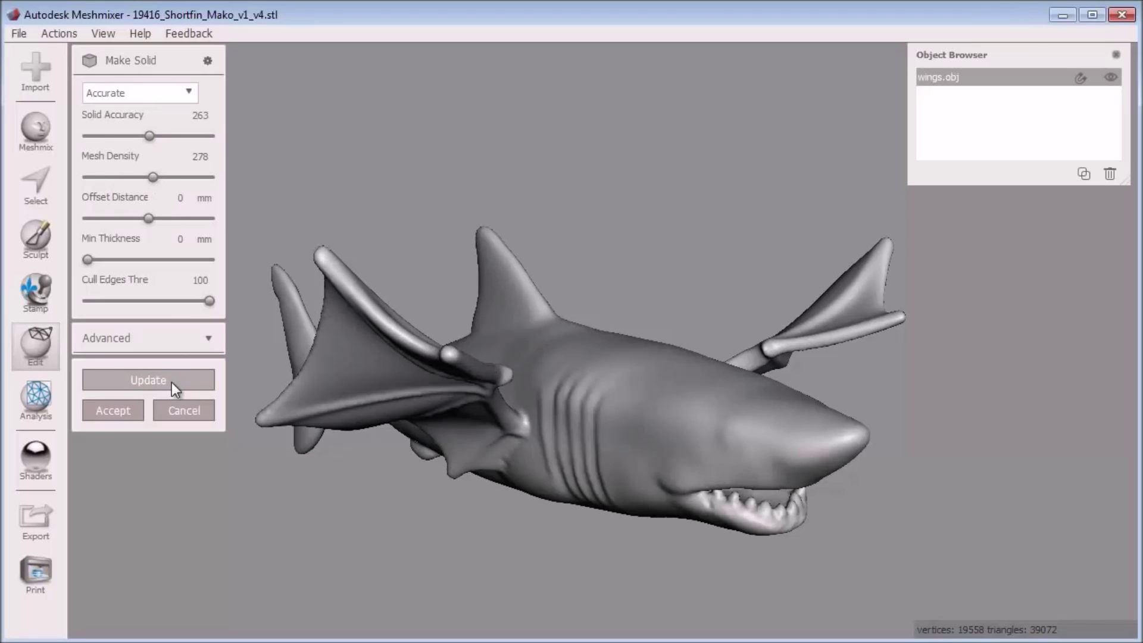
- Raise accuracy and density further, set a 3 mm minimum thickness, and recompute the solid
drag(148, 136, 161, 135)
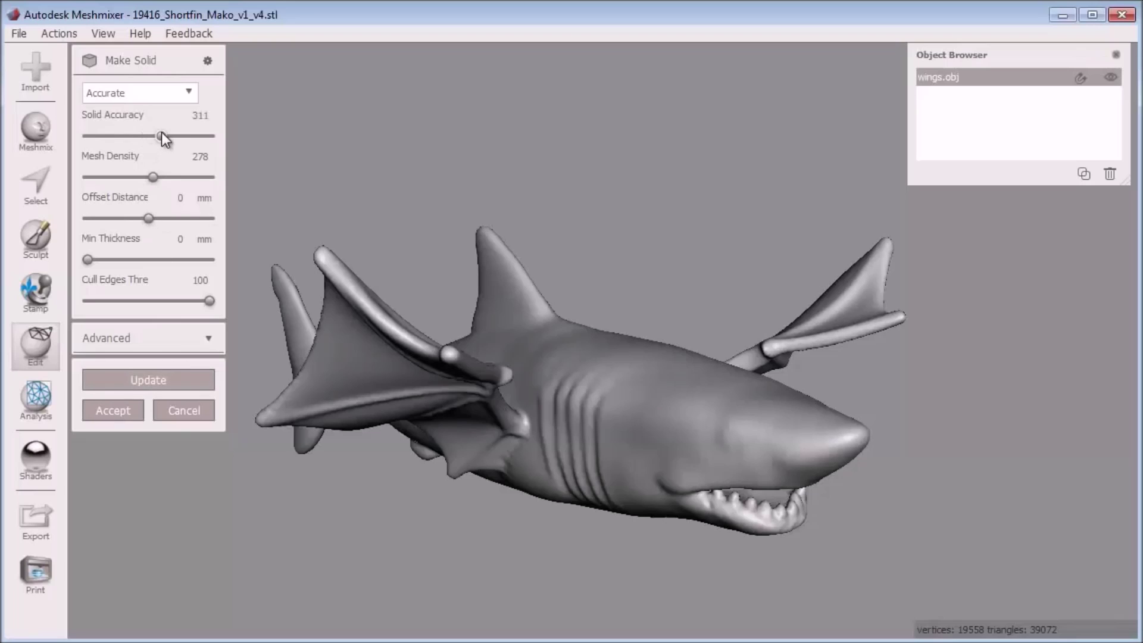
drag(159, 178, 166, 179)
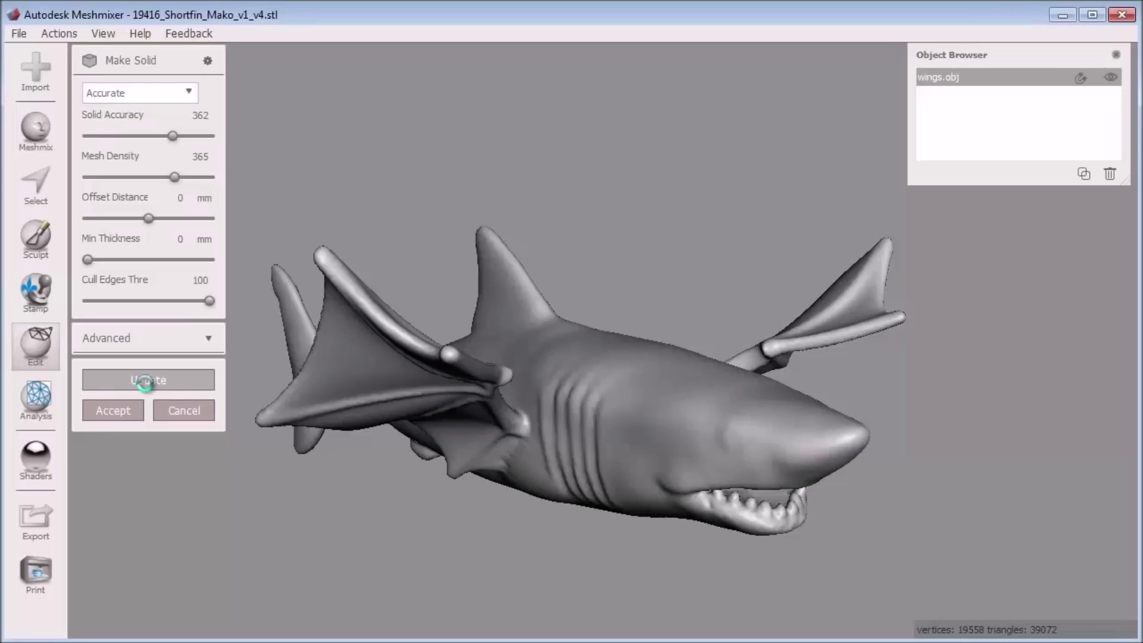
right_drag(625, 333, 708, 406)
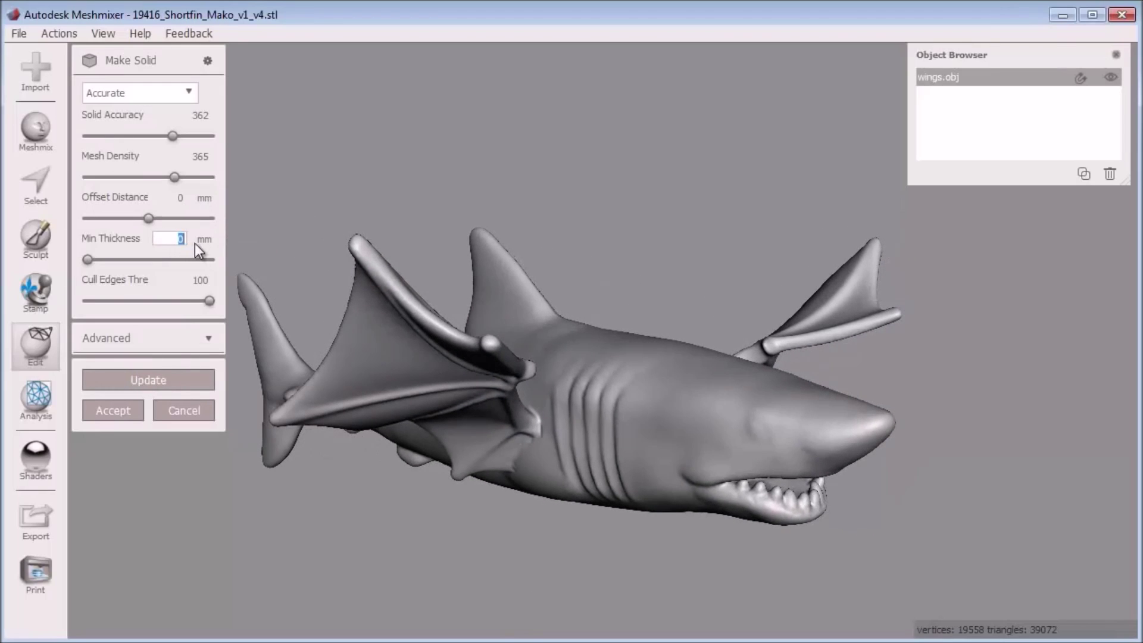
text(3)
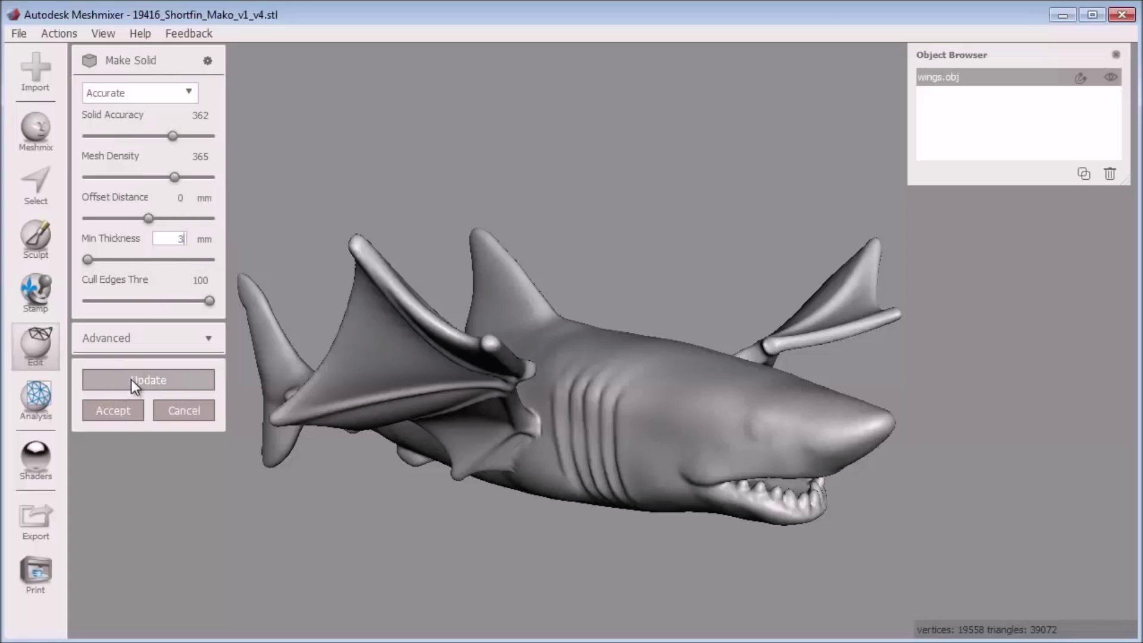
key(Return)
click(136, 381)
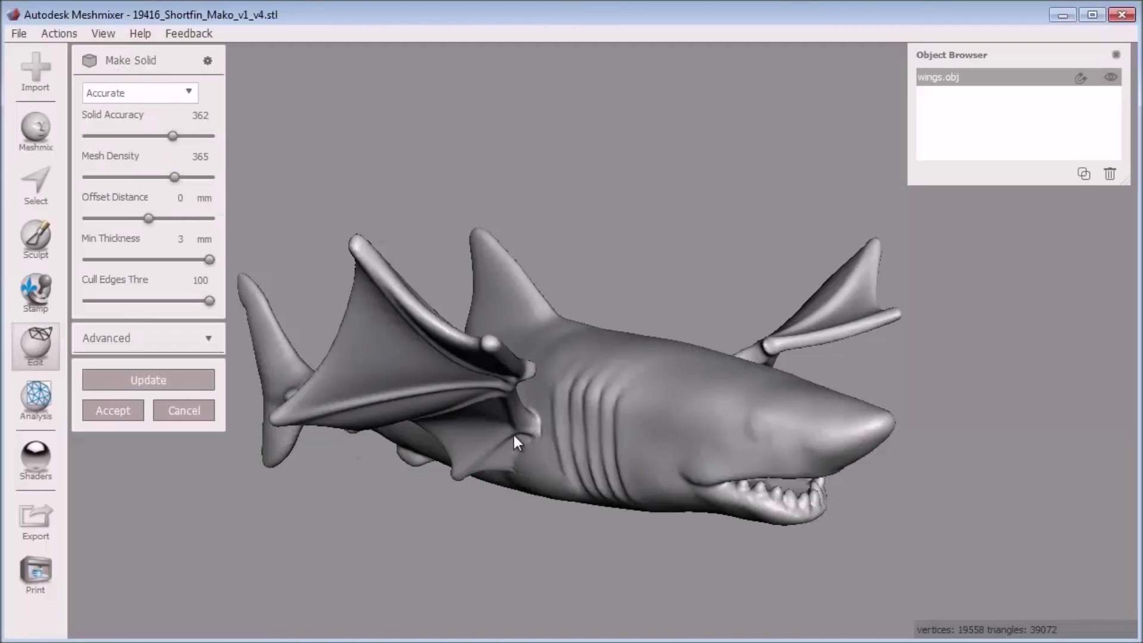
scroll(532, 392, up, 5)
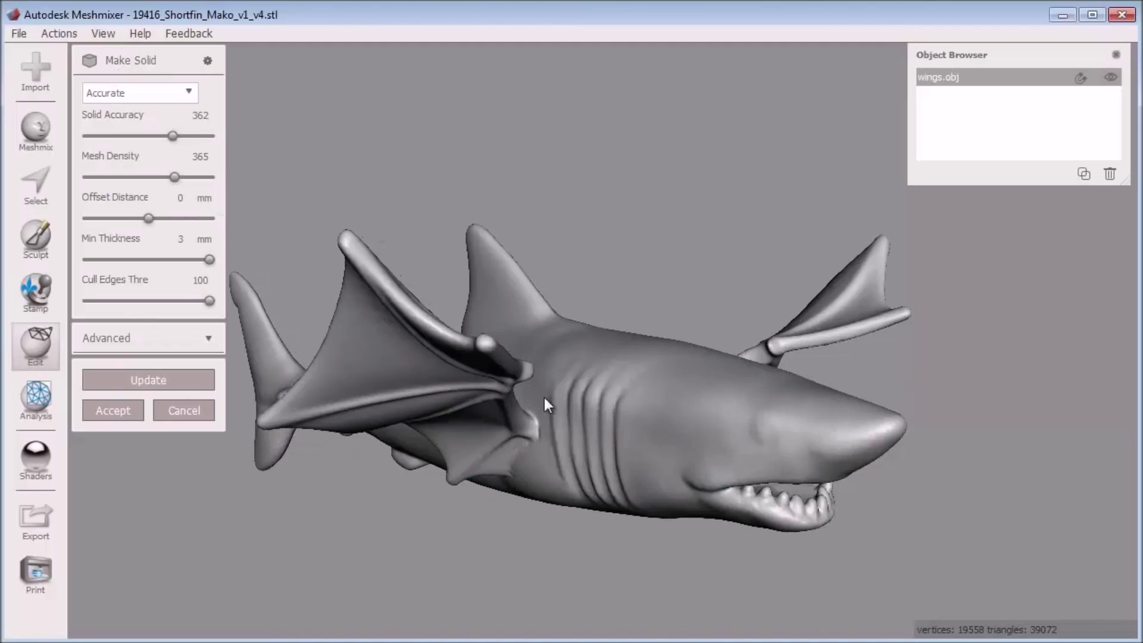
right_drag(552, 532, 412, 434)
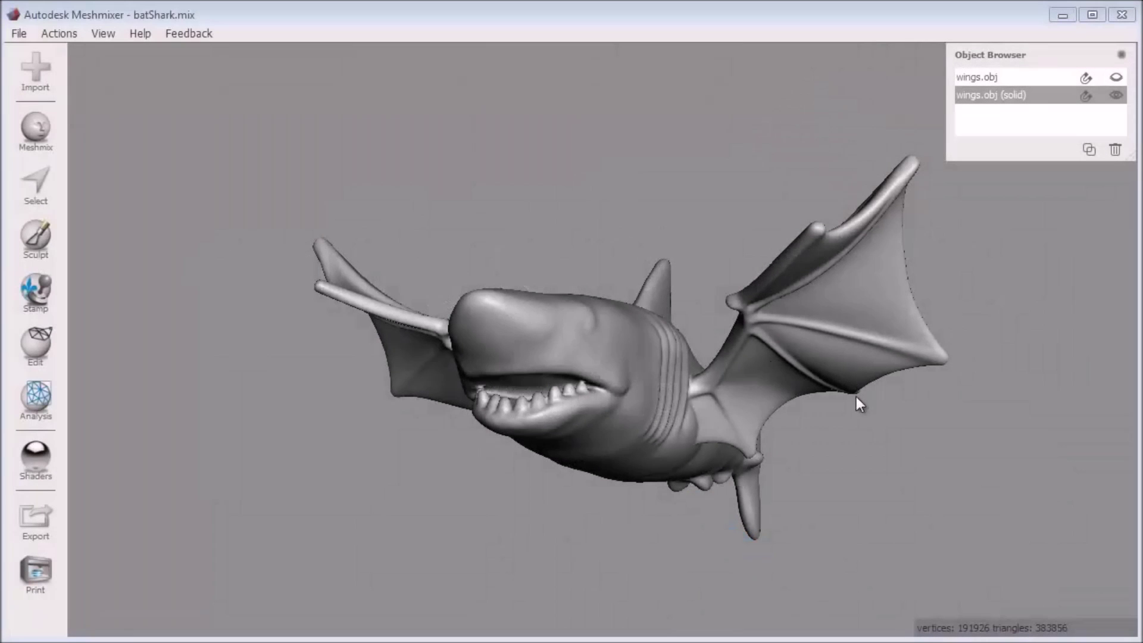
- Orbit the solid shark to inspect it from several sides and bring up the sculpting tools
right_drag(855, 409, 833, 416)
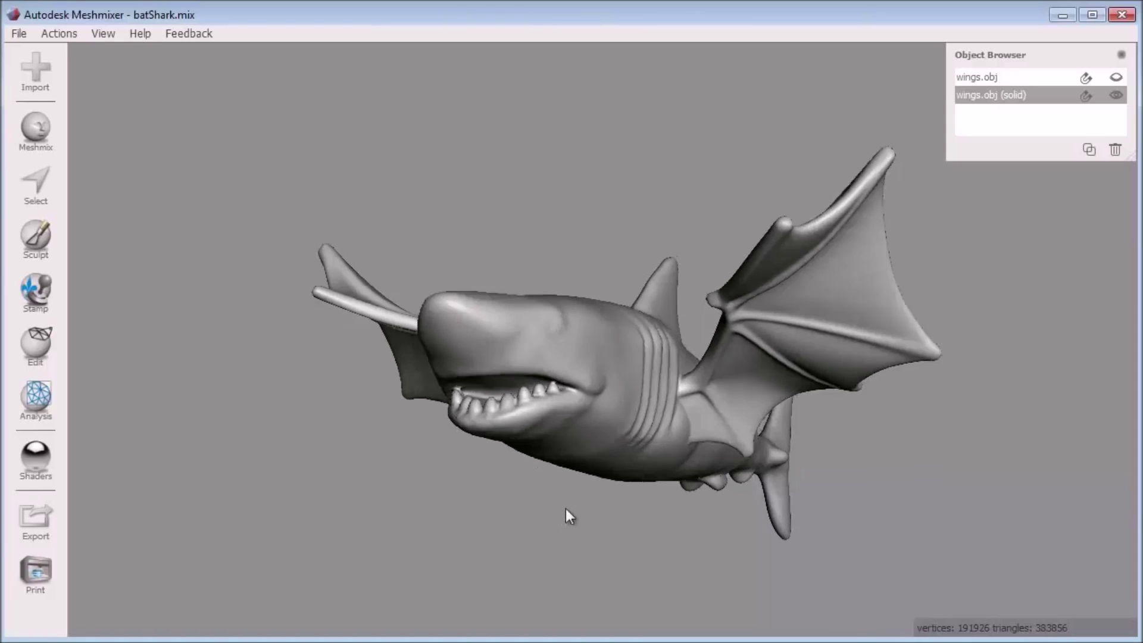
right_drag(568, 515, 749, 466)
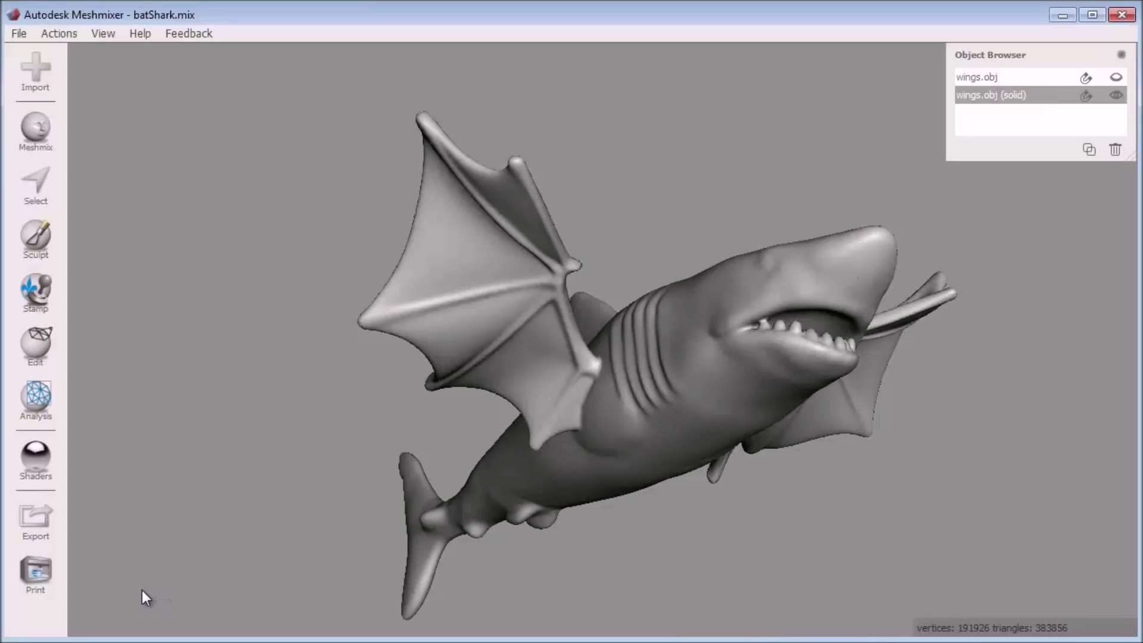
right_drag(508, 426, 662, 472)
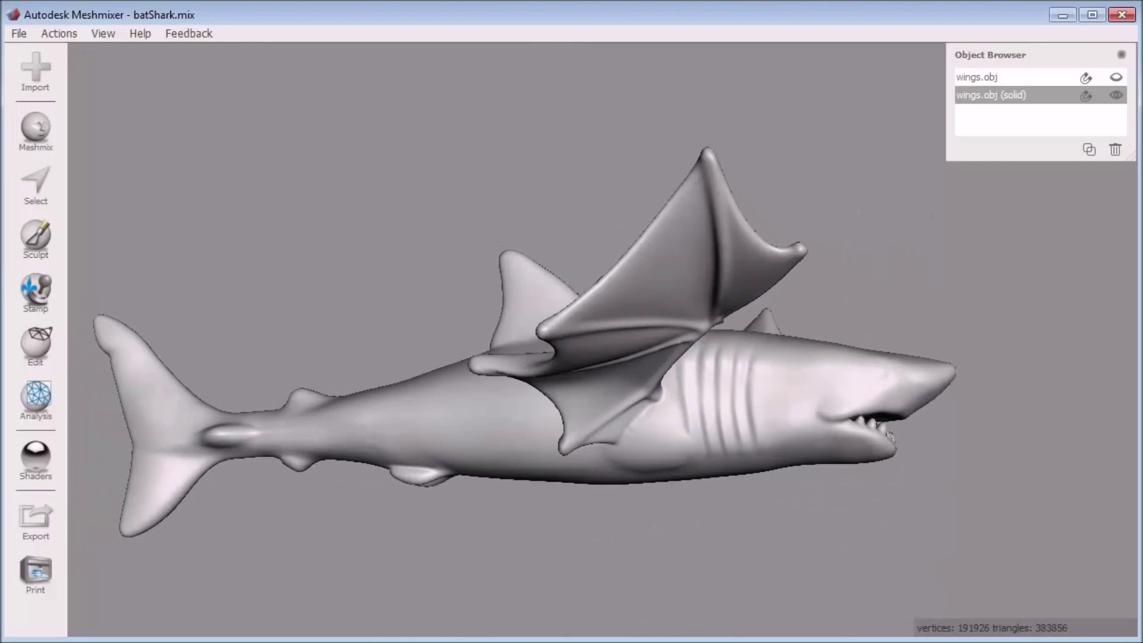
click(34, 241)
- Use the Surface PaintVertex brush in light cyan to tint most of the shark body
click(150, 59)
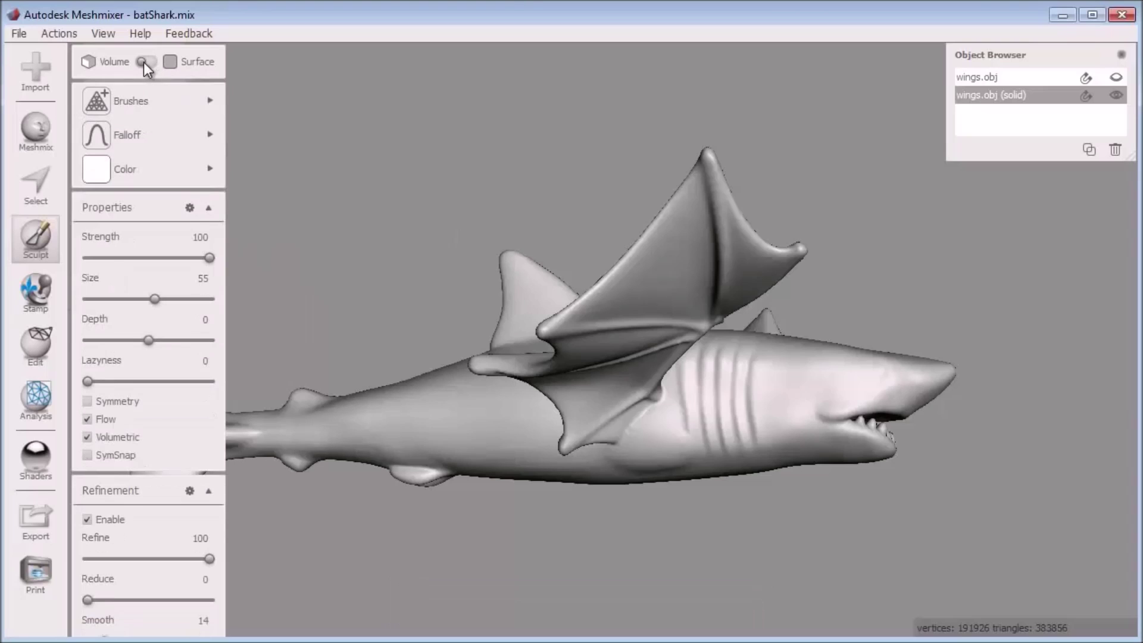
click(145, 62)
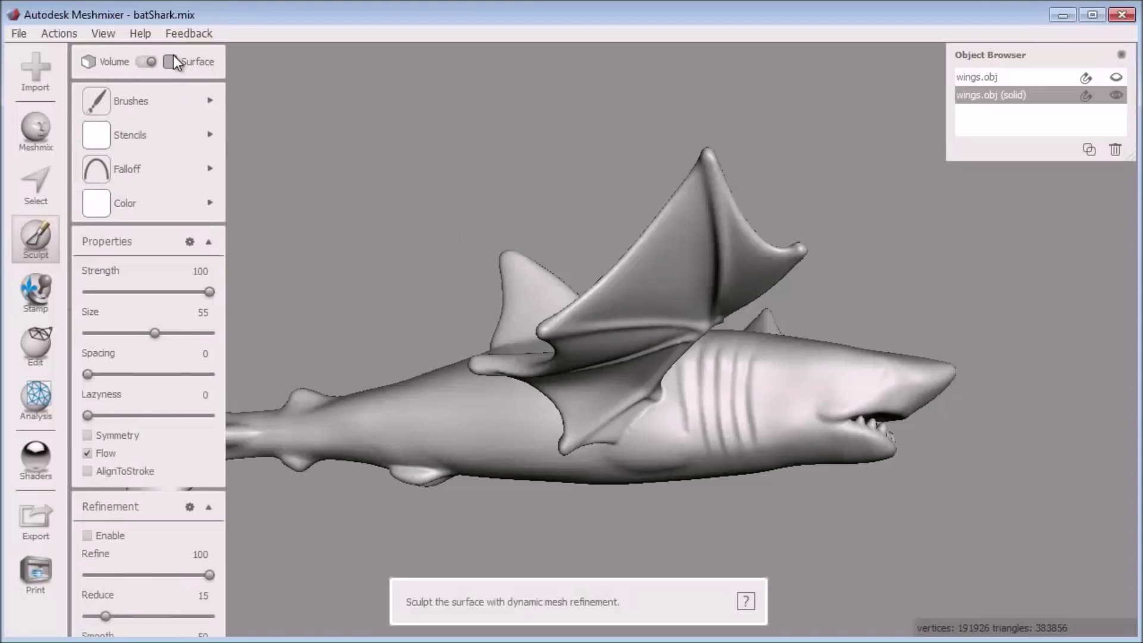
mouse_move(170, 94)
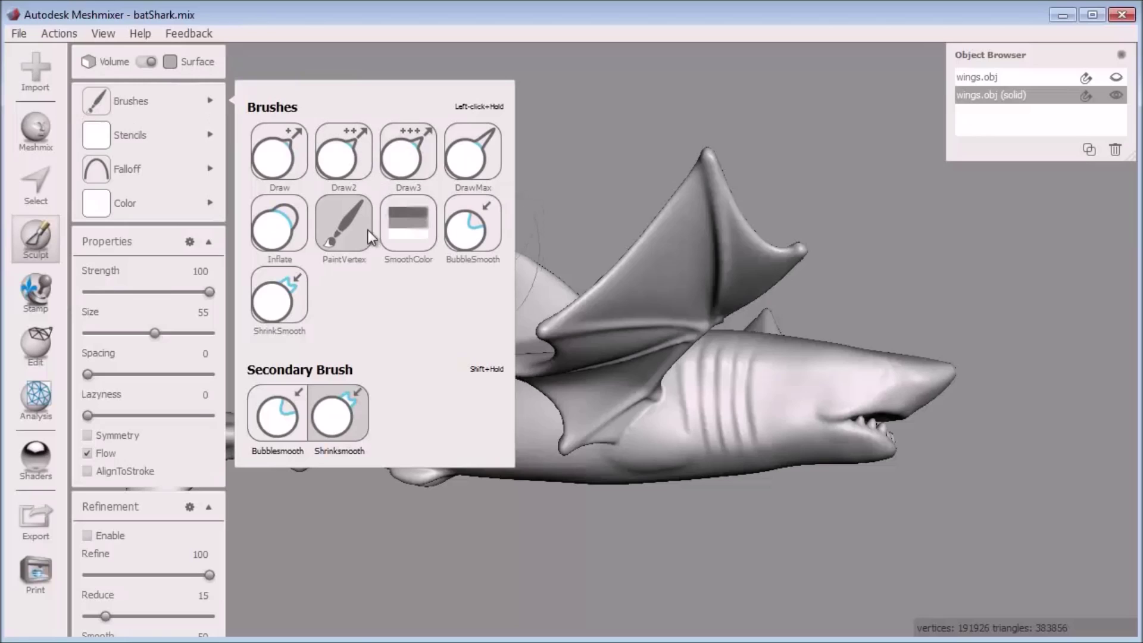
click(340, 230)
mouse_move(141, 212)
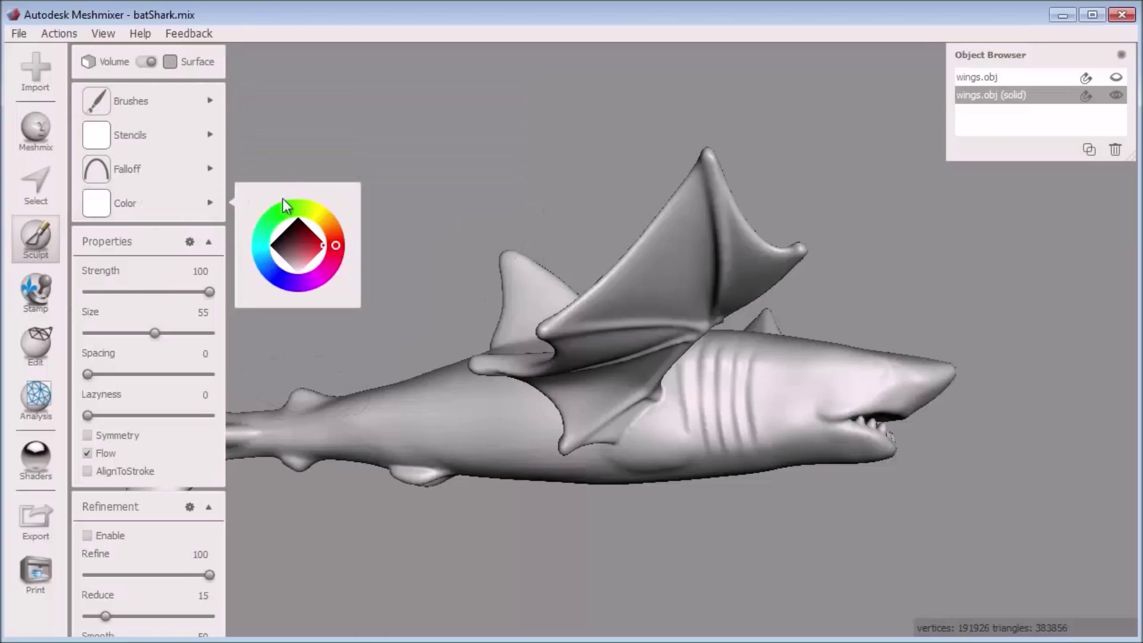
click(262, 258)
drag(312, 250, 308, 272)
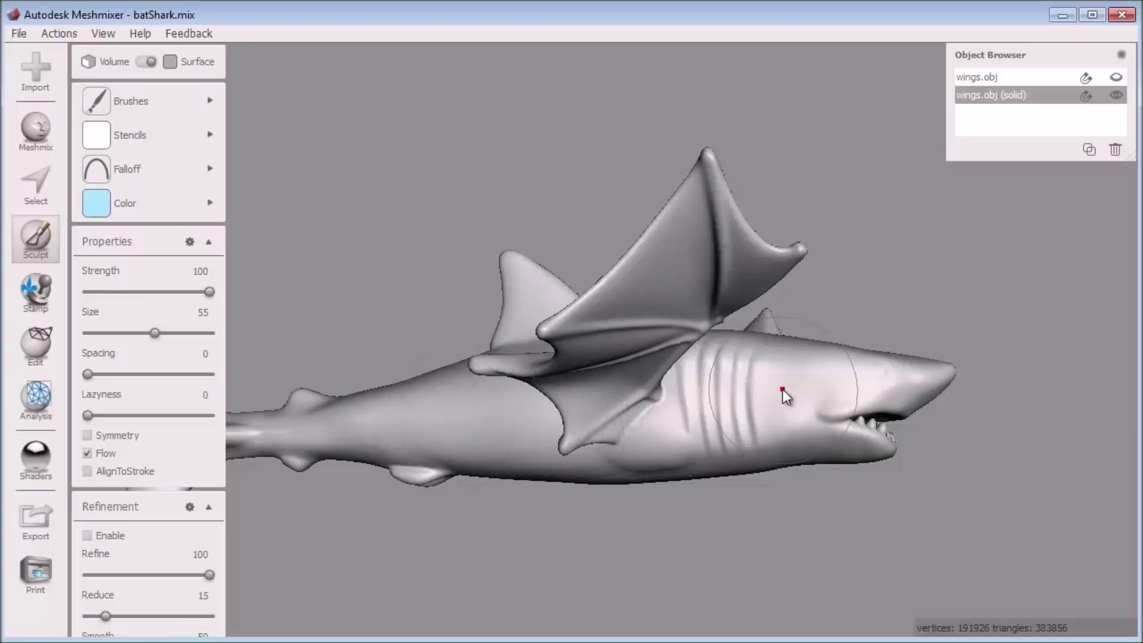
right_drag(812, 406, 679, 384)
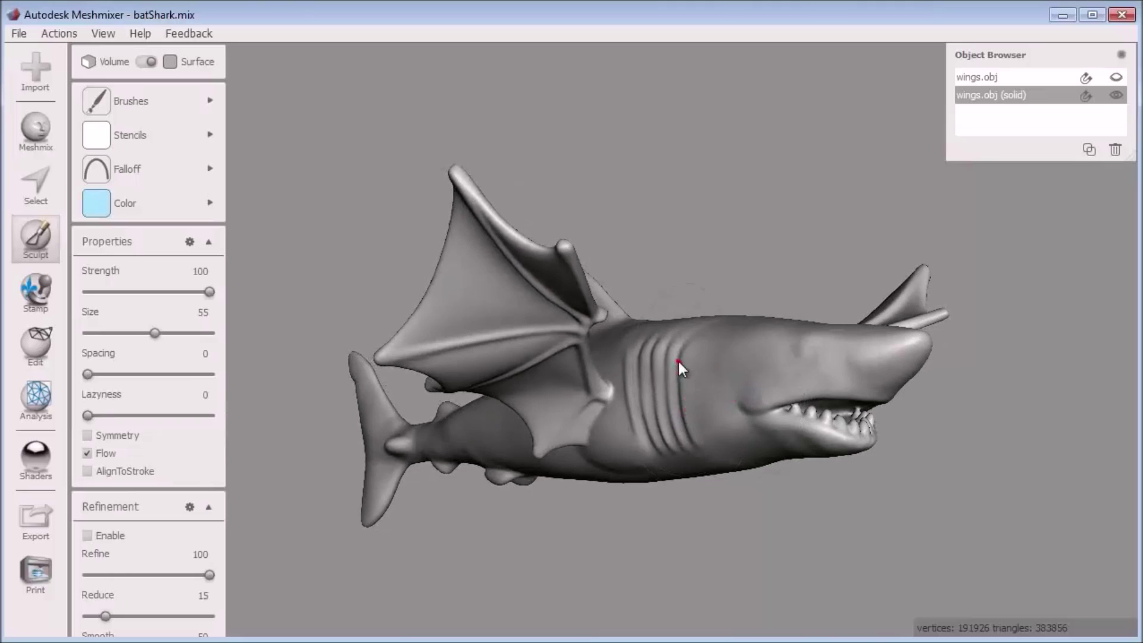
click(649, 317)
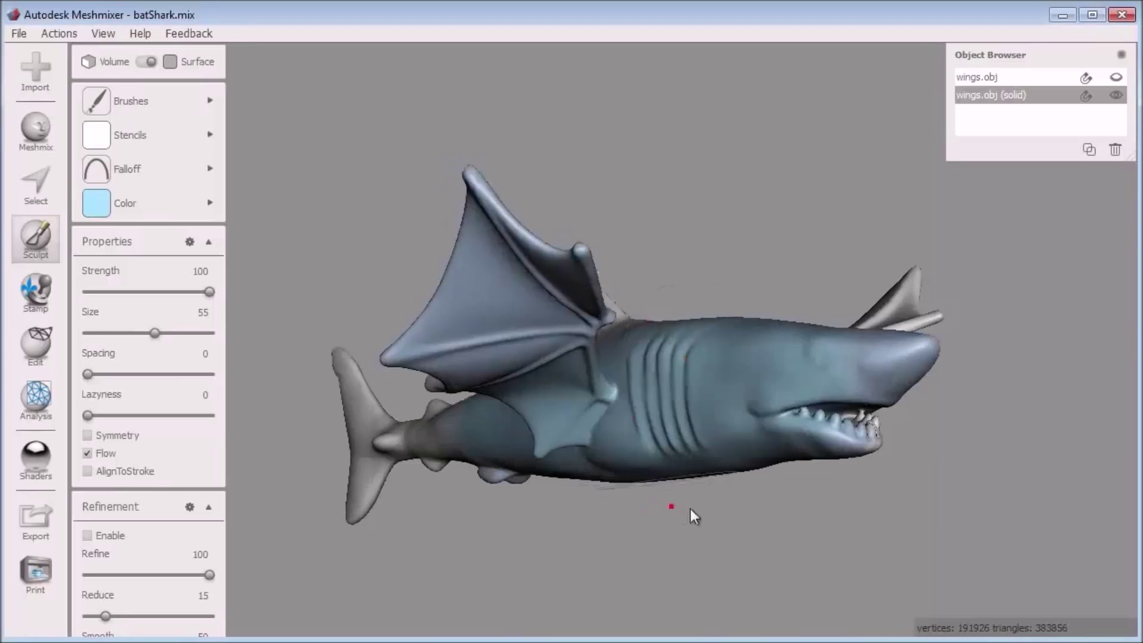
- Paint the grey tail bluish and bring the mako shark reference photo to the centre
right_drag(690, 508, 787, 497)
drag(371, 439, 236, 441)
mouse_move(494, 385)
right_down()
mouse_move(489, 444)
mouse_move(648, 506)
right_up()
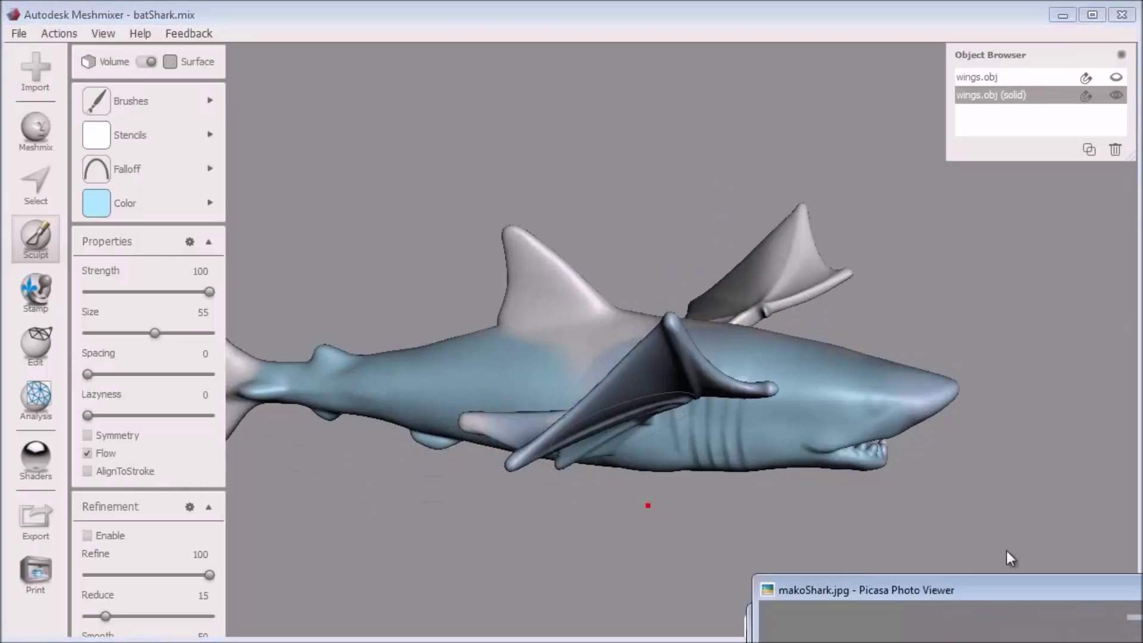
drag(1006, 554, 801, 269)
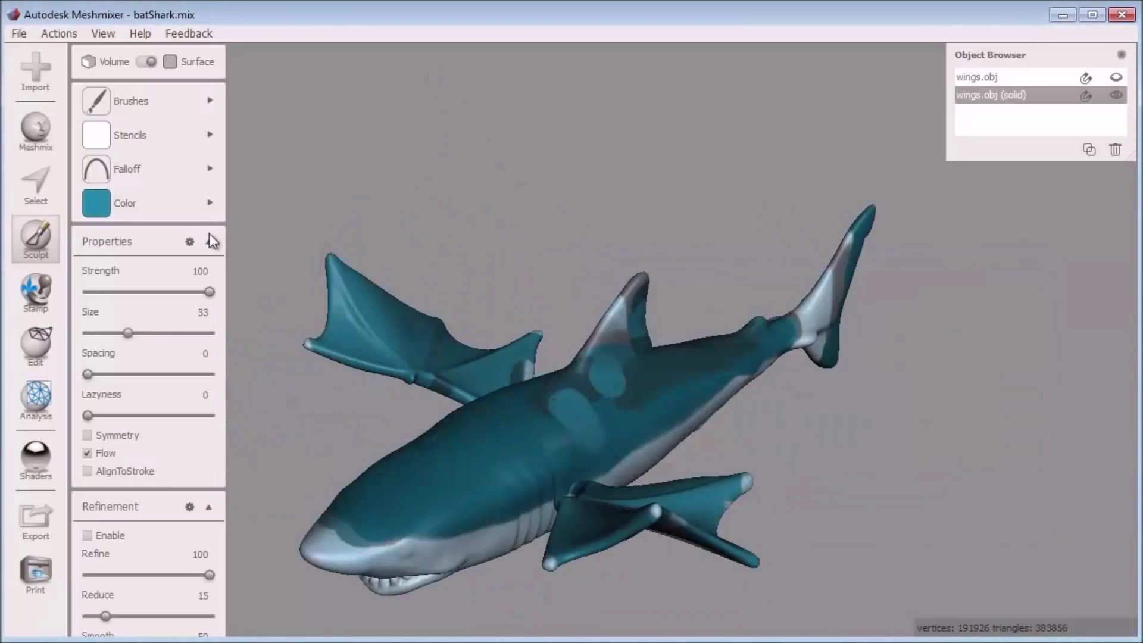
- Pick a darker teal paint colour and orbit the shark through side and top views
click(96, 203)
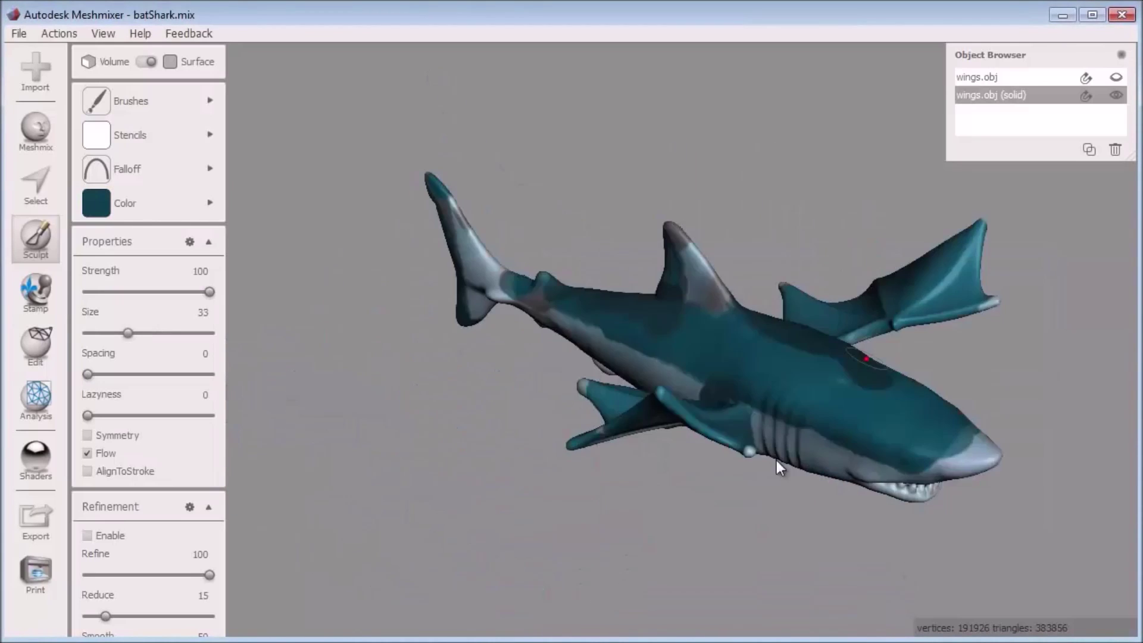
mouse_move(556, 287)
right_down()
mouse_move(610, 309)
mouse_move(530, 389)
mouse_move(597, 449)
right_up()
right_drag(528, 462, 357, 373)
mouse_move(403, 419)
right_down()
mouse_move(532, 415)
mouse_move(1016, 310)
mouse_move(508, 345)
mouse_move(514, 373)
right_up()
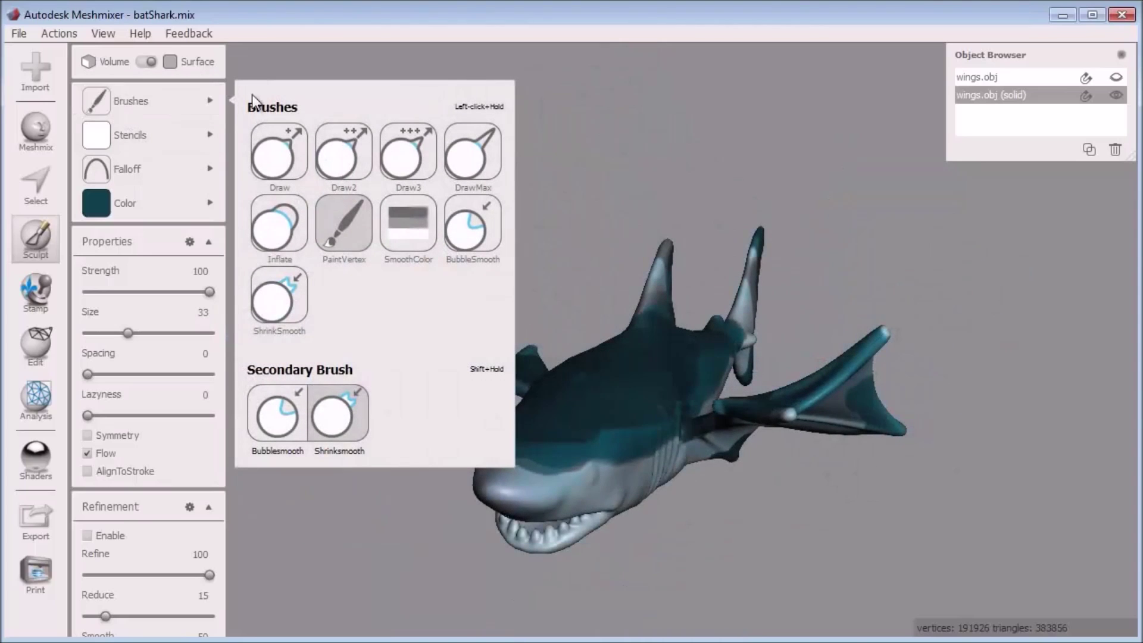
- Blend the paint boundaries on tail, body and fins using SmoothColor at size 42
click(423, 227)
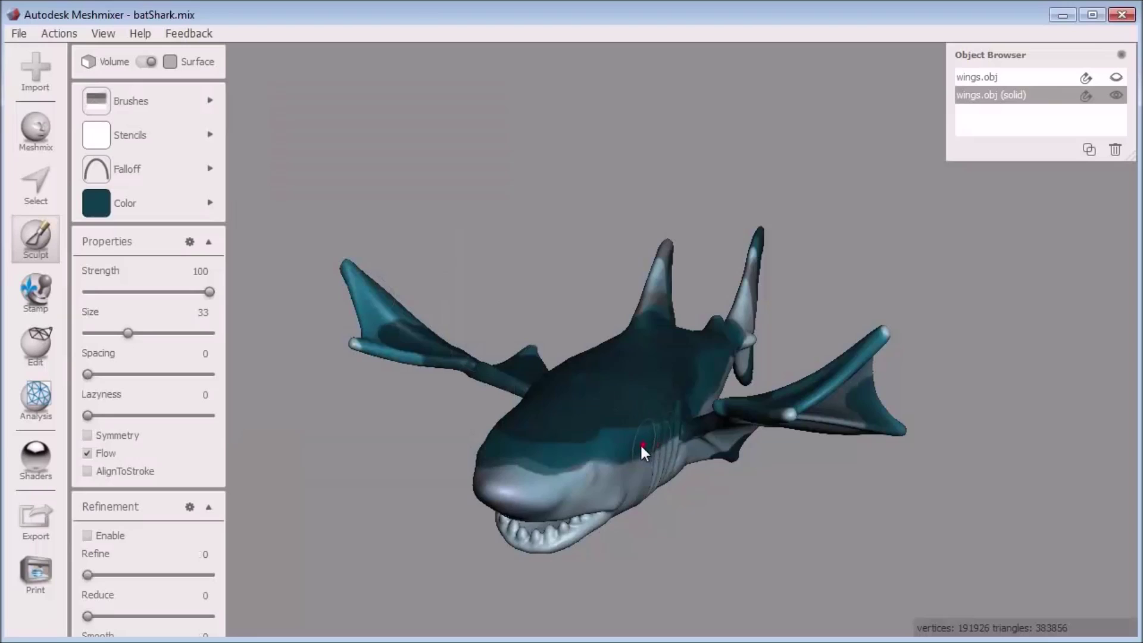
mouse_move(641, 444)
right_down()
mouse_move(521, 453)
mouse_move(685, 400)
mouse_move(724, 335)
right_up()
key(bracketright)
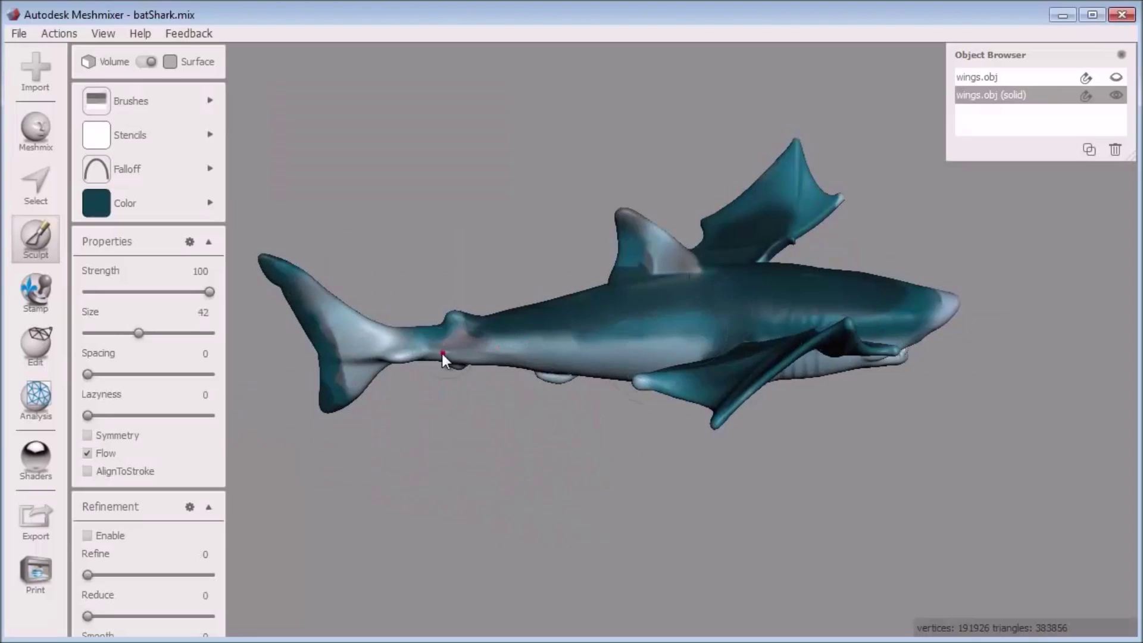
mouse_move(461, 356)
mouse_down()
mouse_move(342, 362)
mouse_move(539, 331)
mouse_move(641, 242)
mouse_up()
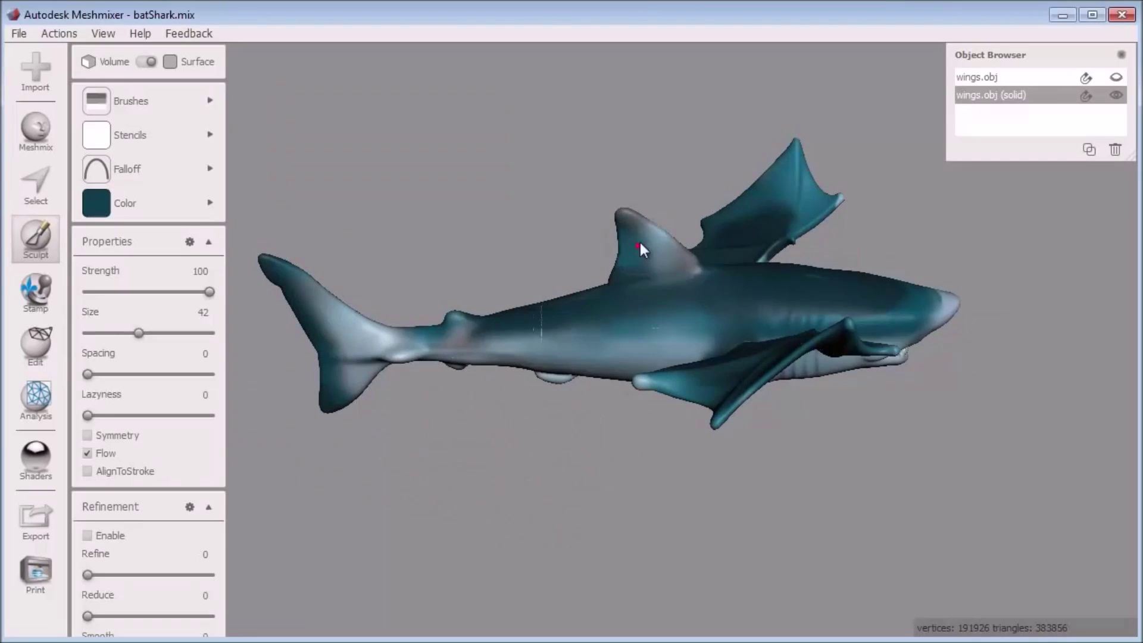
right_drag(637, 221, 553, 235)
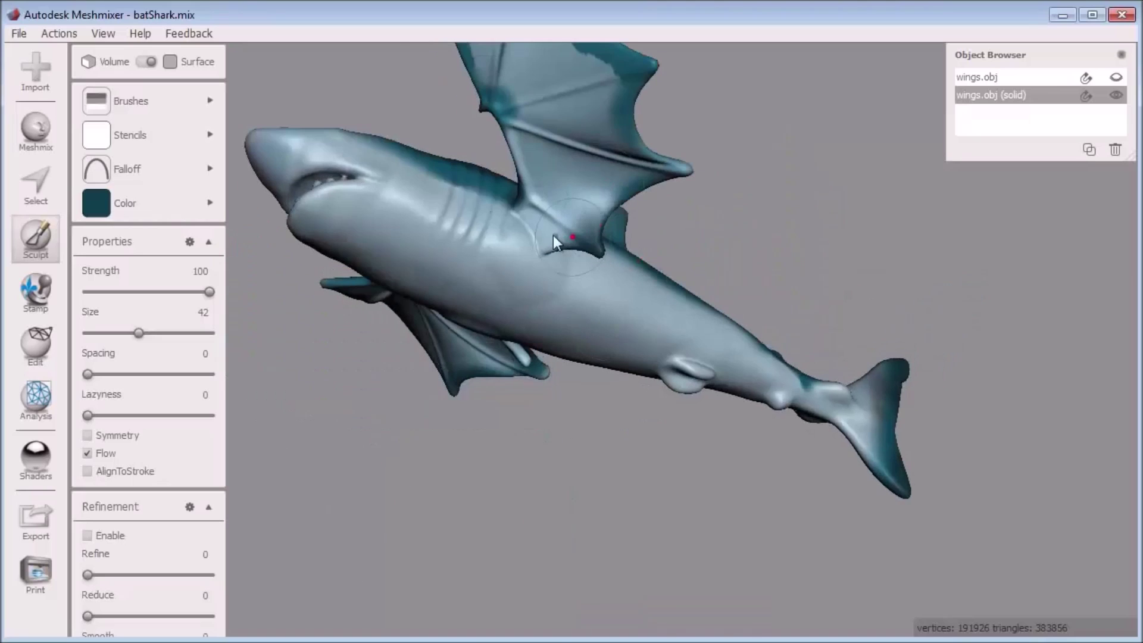
right_drag(477, 105, 528, 408)
right_drag(562, 465, 637, 388)
right_drag(512, 263, 778, 545)
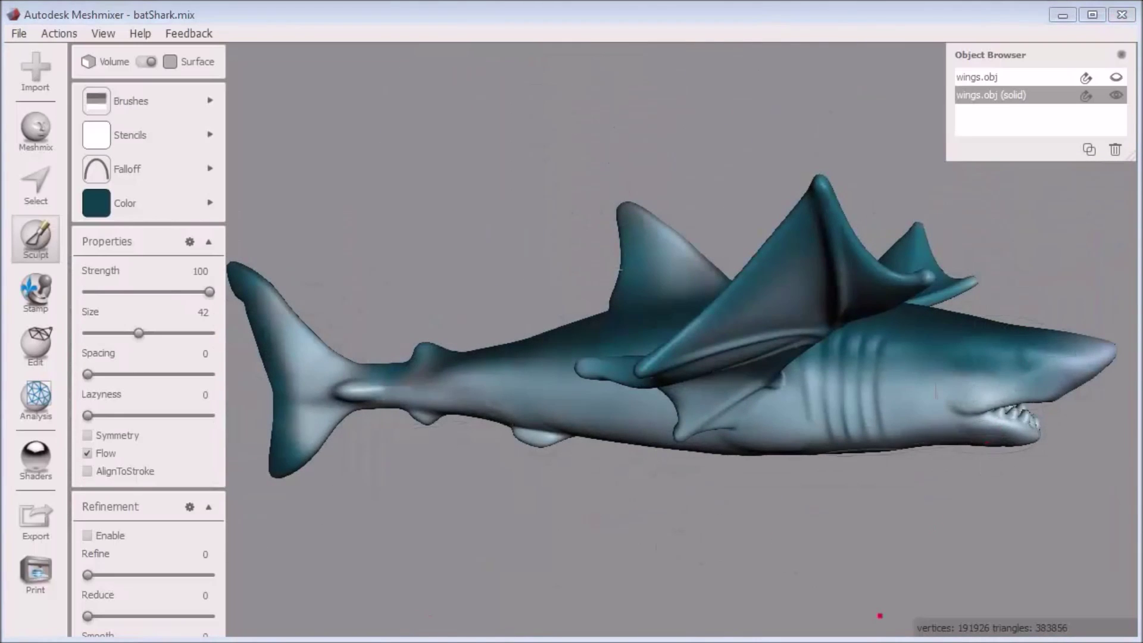
drag(881, 640, 541, 120)
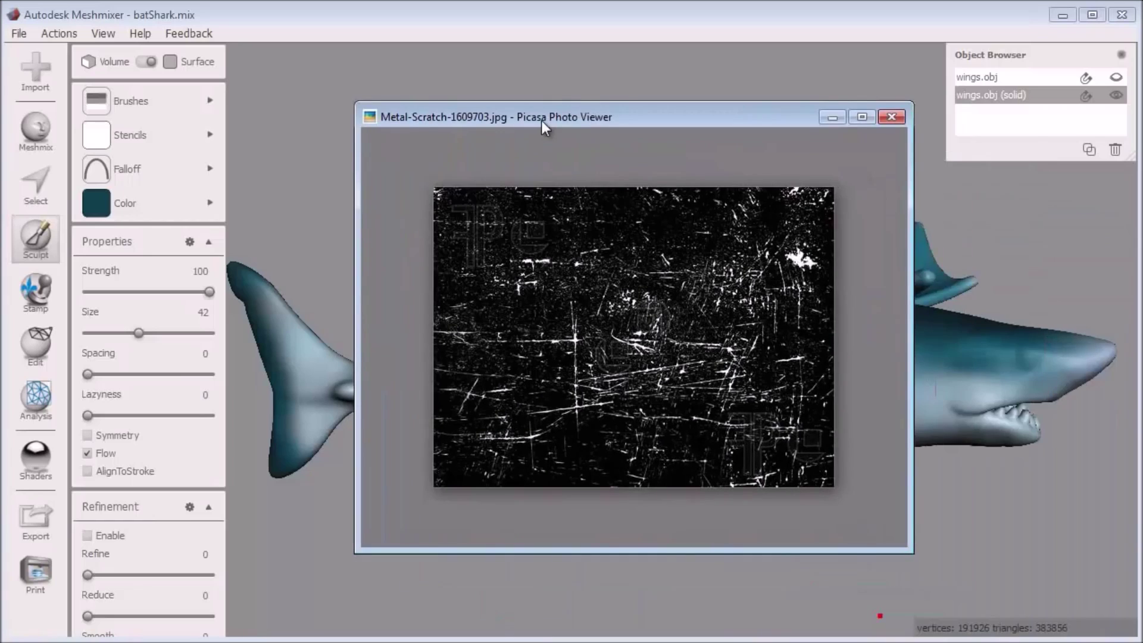
- Minimize Picasa and add the Metal-Scratch image as a new custom stencil
mouse_move(557, 308)
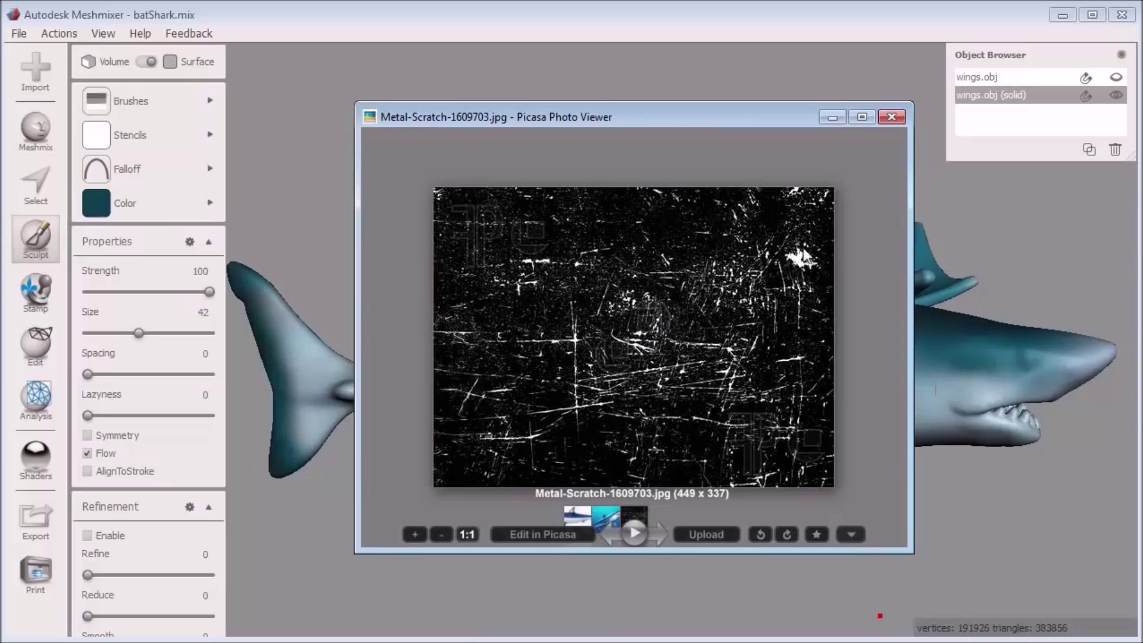
click(833, 117)
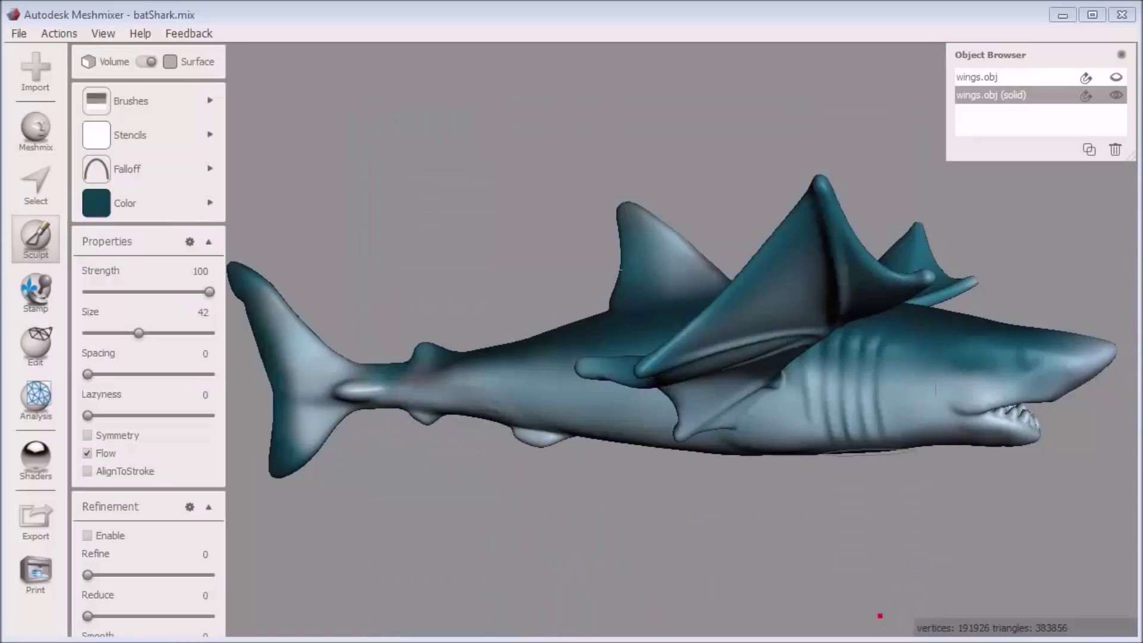
mouse_move(119, 131)
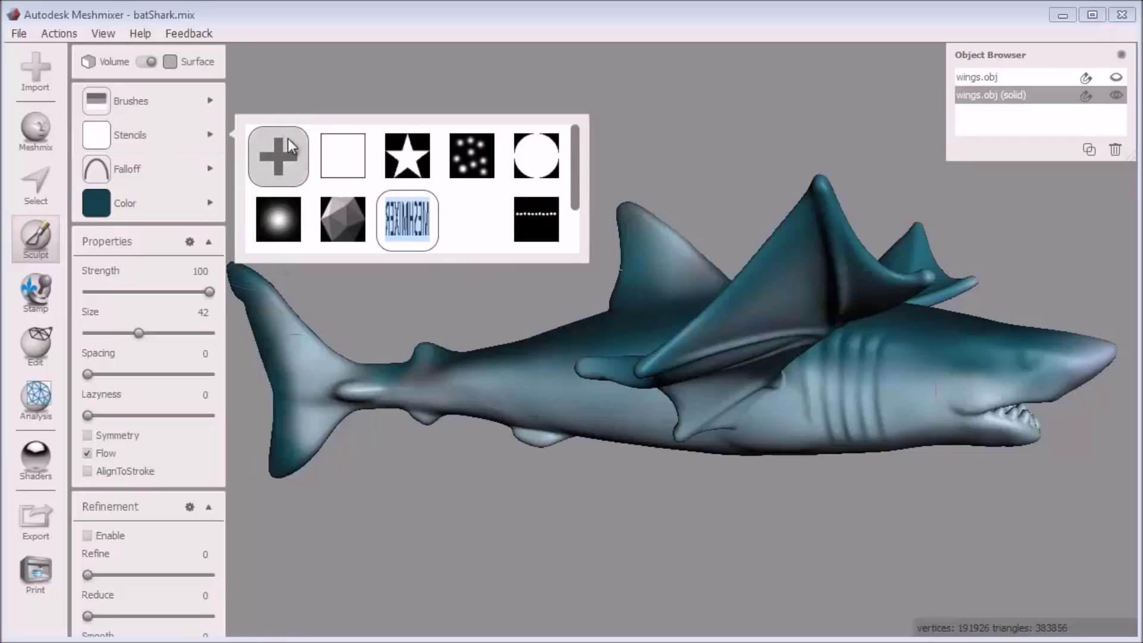
click(289, 156)
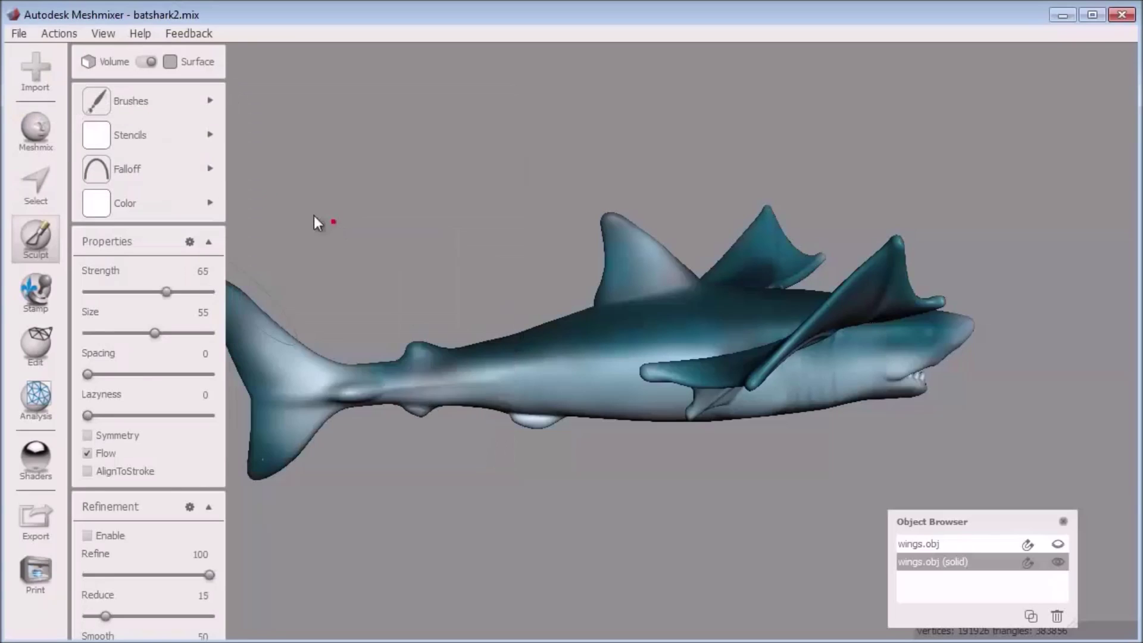
click(158, 142)
- Select the scratch stencil for vertex painting and bring the shark's head closer into view
click(416, 229)
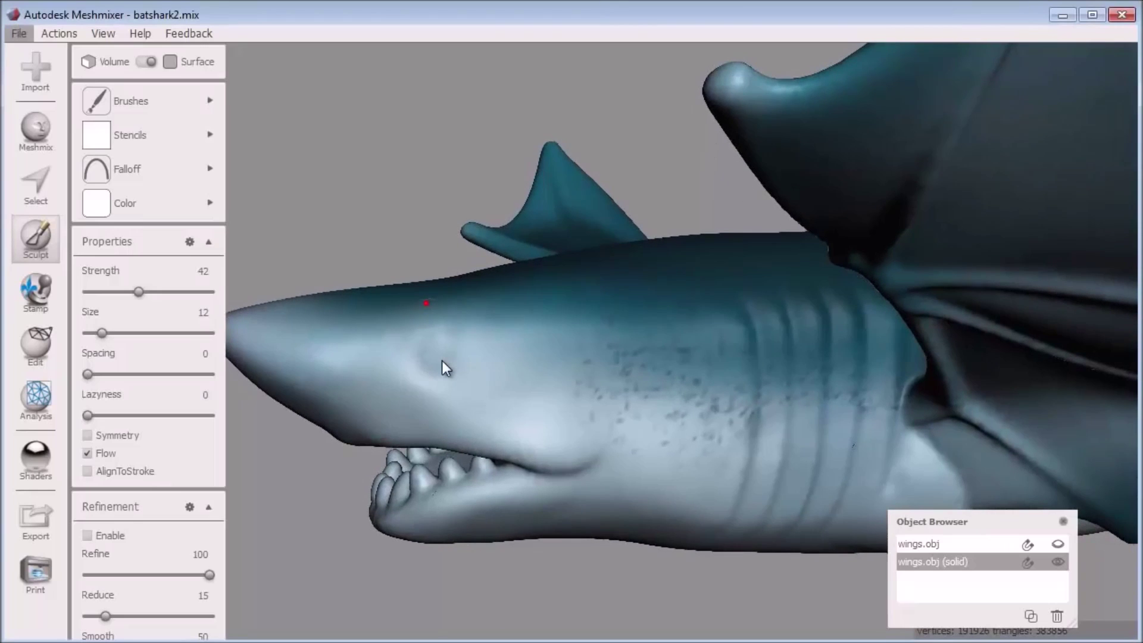
right_drag(442, 359, 502, 356)
key(w)
key(w)
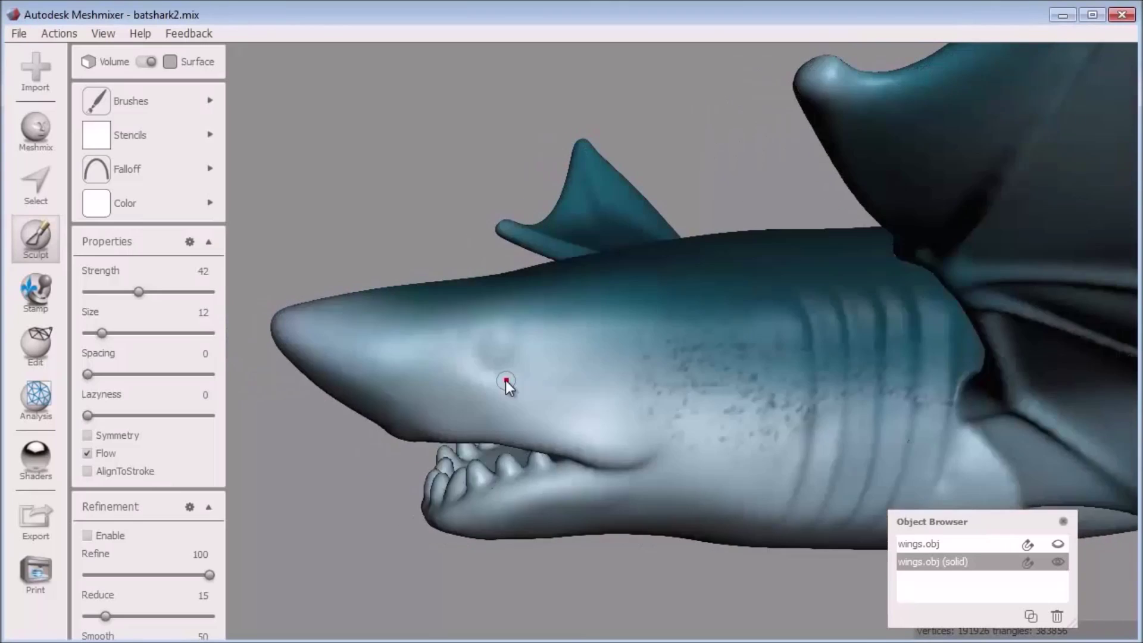
key(w)
key(w)
- Raise the brush size to 18, dab at the eye position, then switch sculpting to volume mode
drag(103, 334, 109, 333)
drag(496, 344, 496, 348)
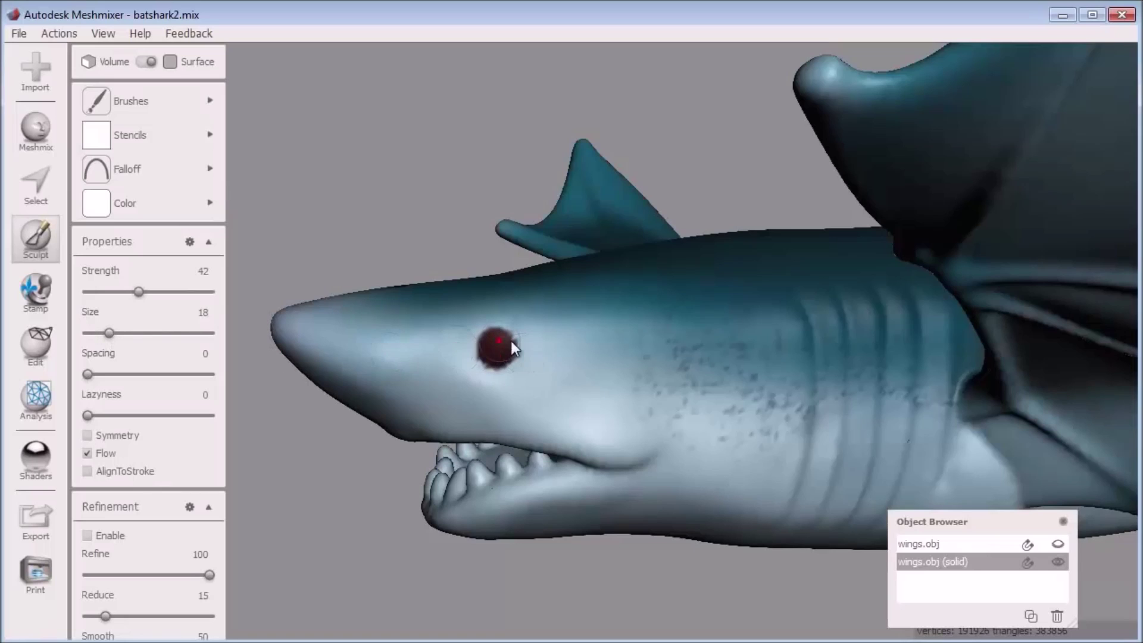
scroll(471, 377, up, 3)
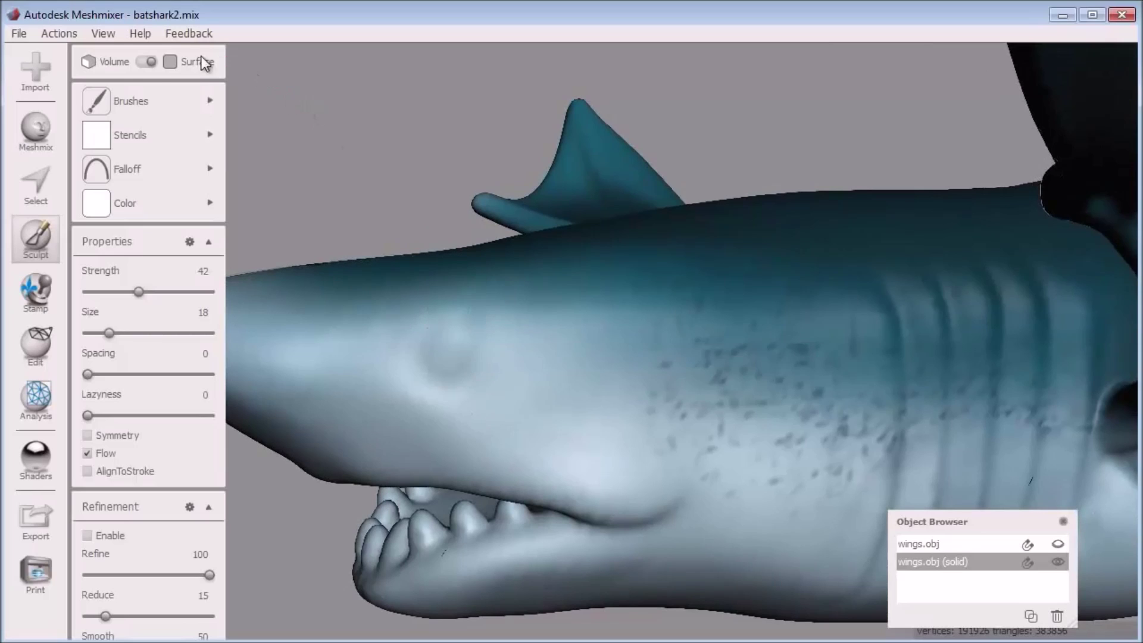
click(150, 62)
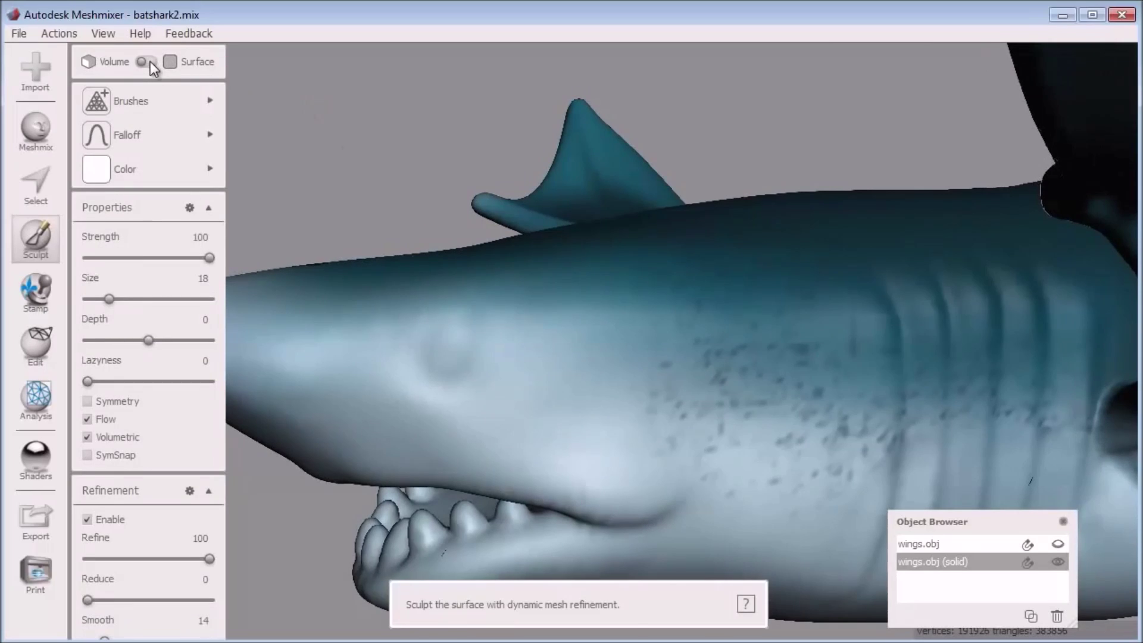
- Choose the Refine volume brush and turn on the mesh wireframe
click(130, 99)
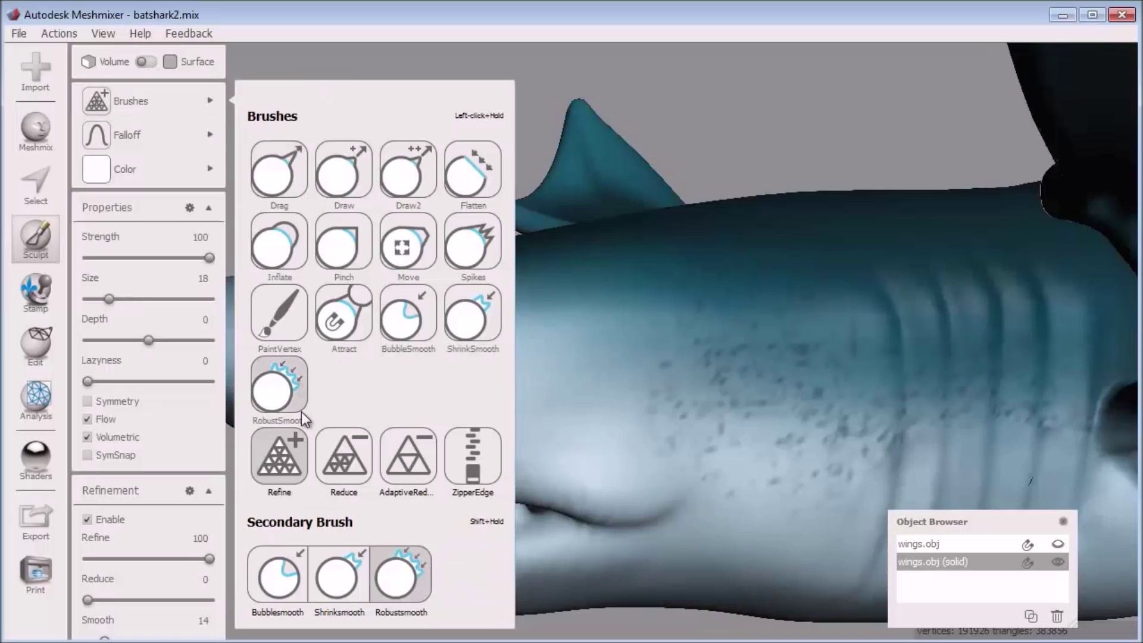
click(284, 459)
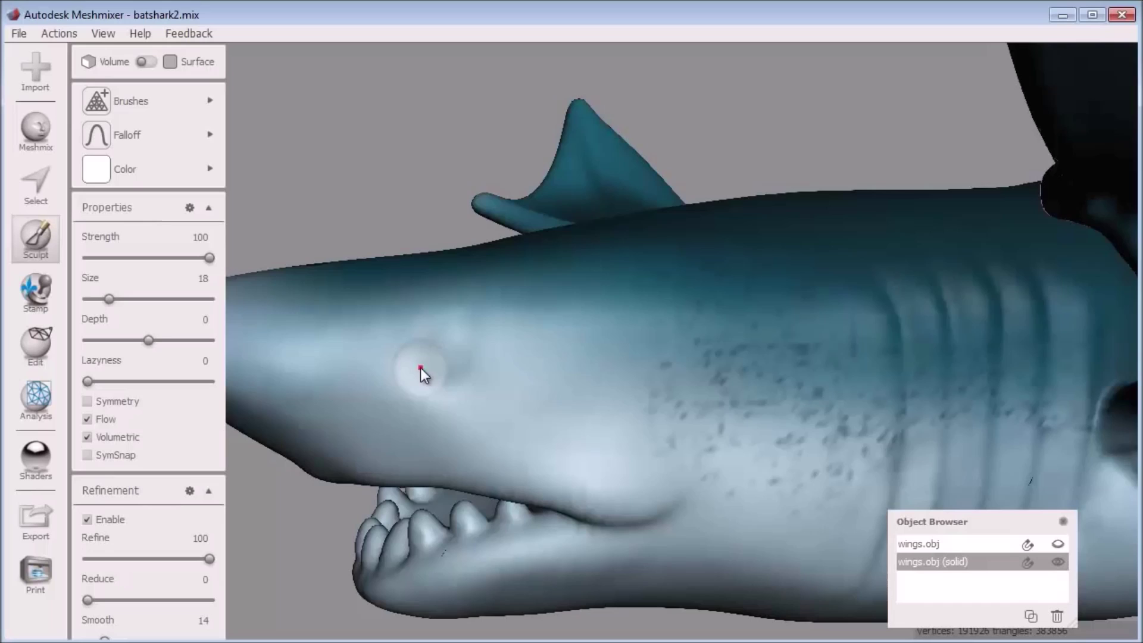
mouse_move(152, 84)
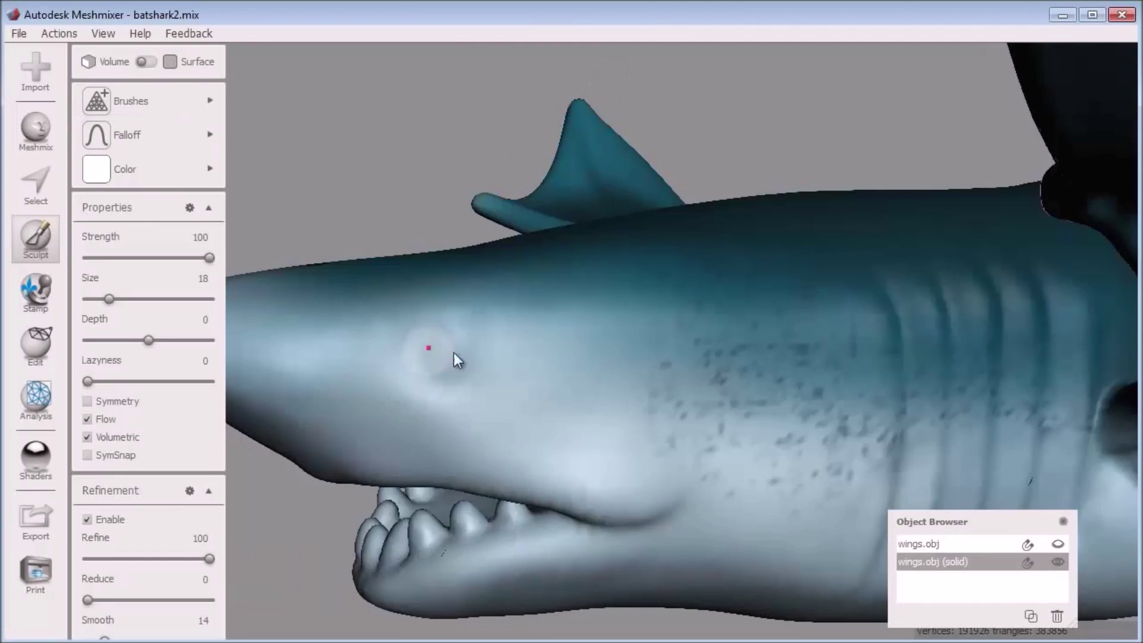
key(w)
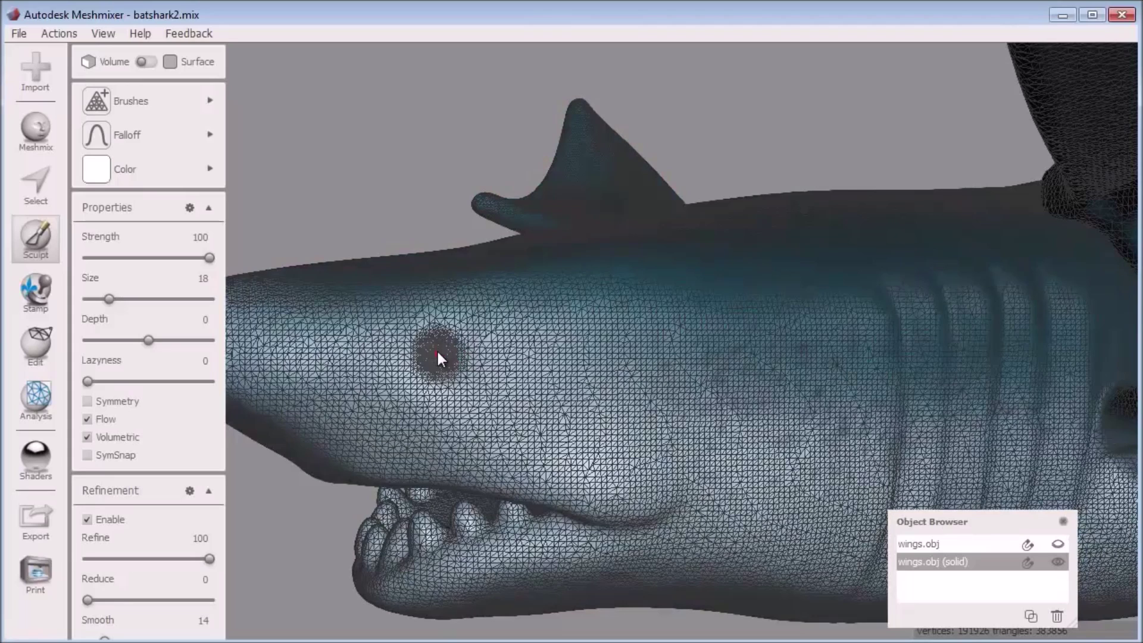
- Refine the mesh across the eye area, shrinking the brush to size 12 for a final pass
mouse_move(448, 344)
mouse_down()
mouse_move(469, 357)
mouse_move(450, 378)
mouse_up()
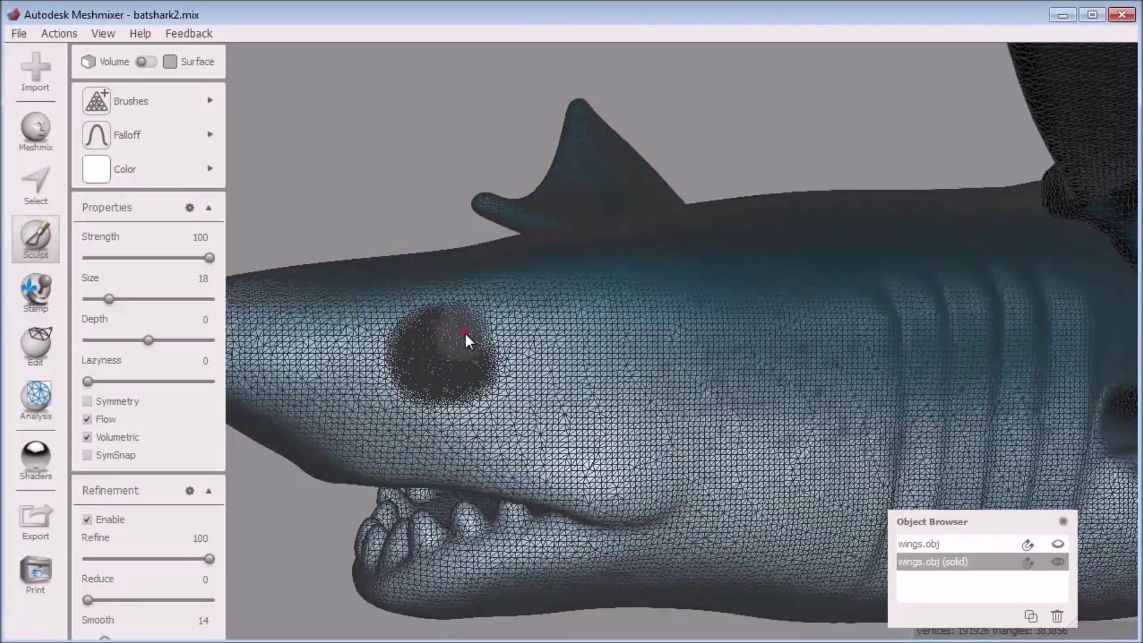
mouse_move(464, 331)
mouse_down()
mouse_move(478, 374)
mouse_move(442, 384)
mouse_move(405, 327)
mouse_up()
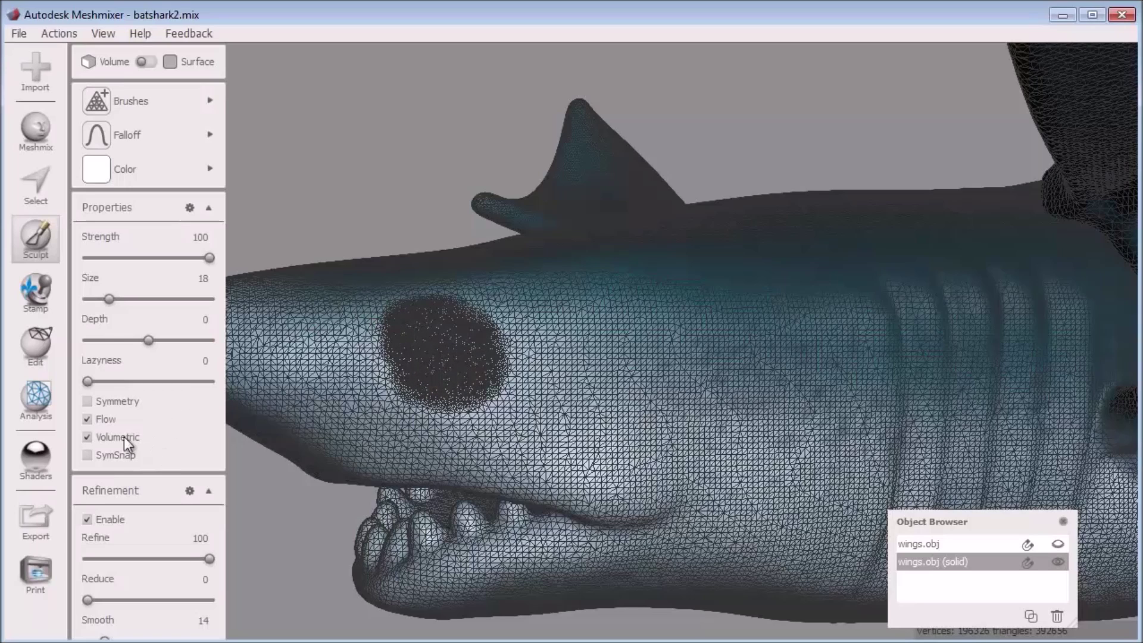
drag(109, 301, 108, 299)
mouse_move(391, 375)
mouse_down()
mouse_move(411, 351)
mouse_move(455, 338)
mouse_move(428, 353)
mouse_move(448, 372)
mouse_up()
- Hide the wireframe, return to surface painting, and paint a black eye with a size-18 brush
key(w)
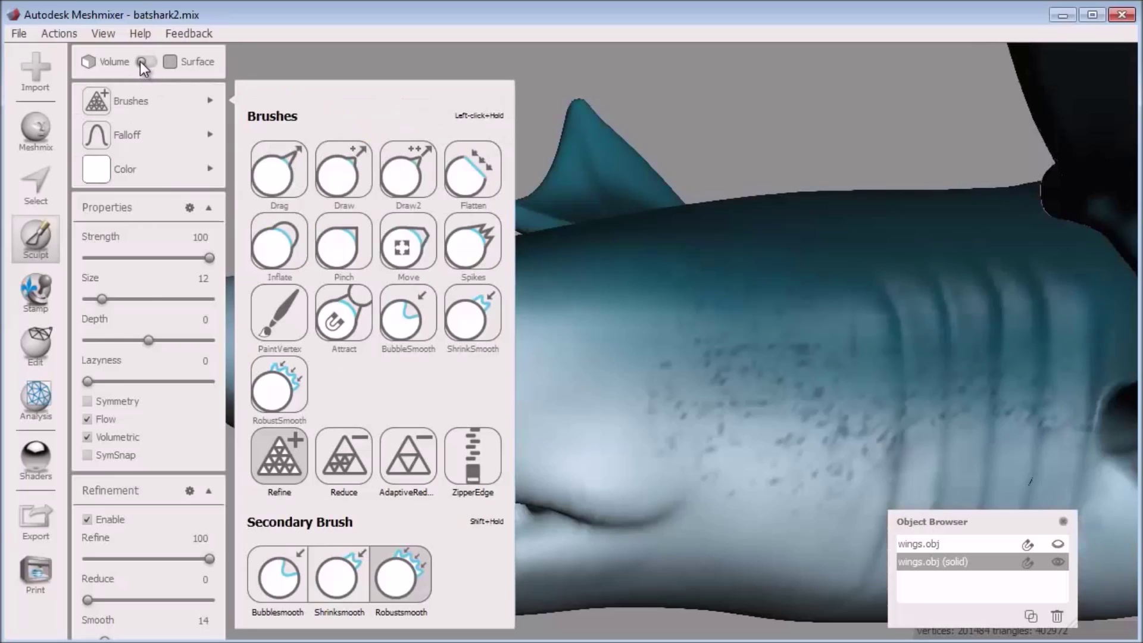
click(142, 61)
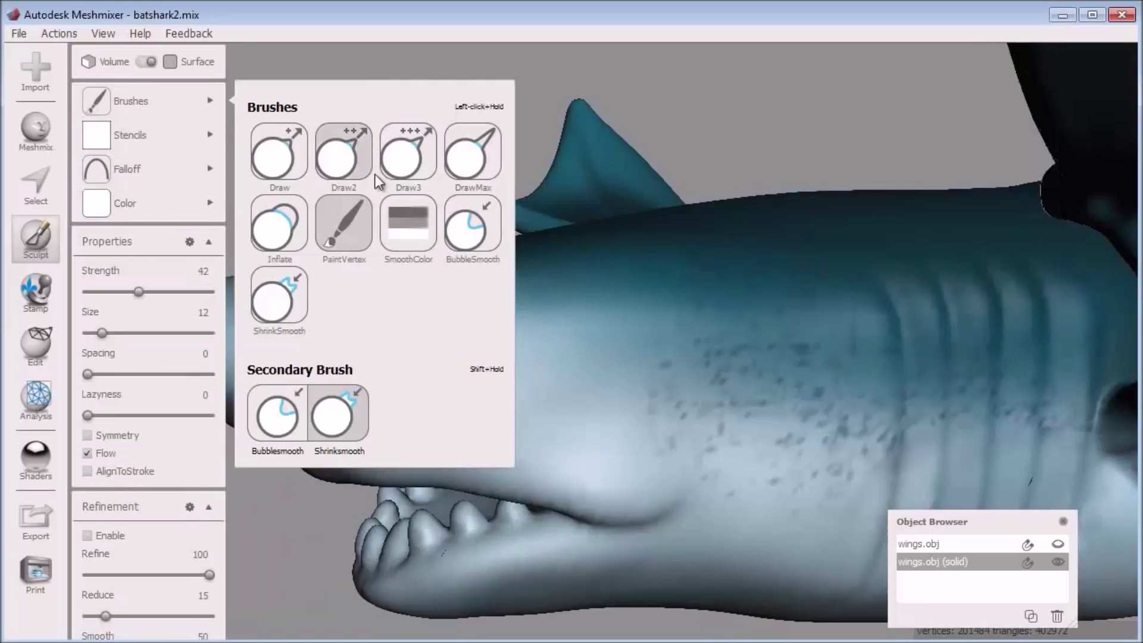
mouse_move(152, 212)
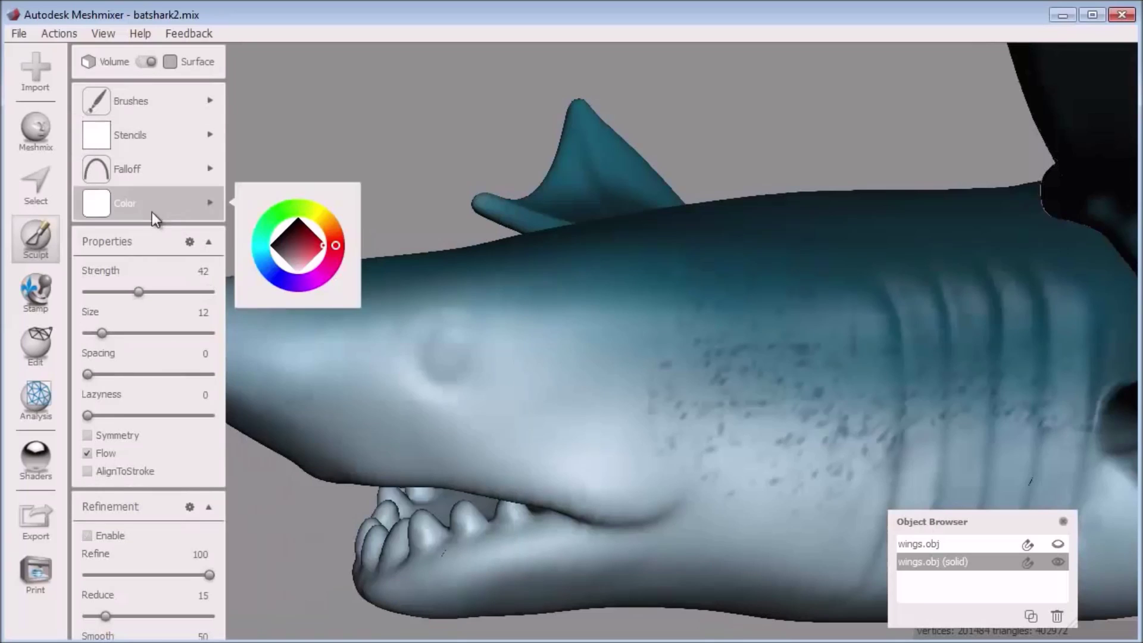
click(303, 241)
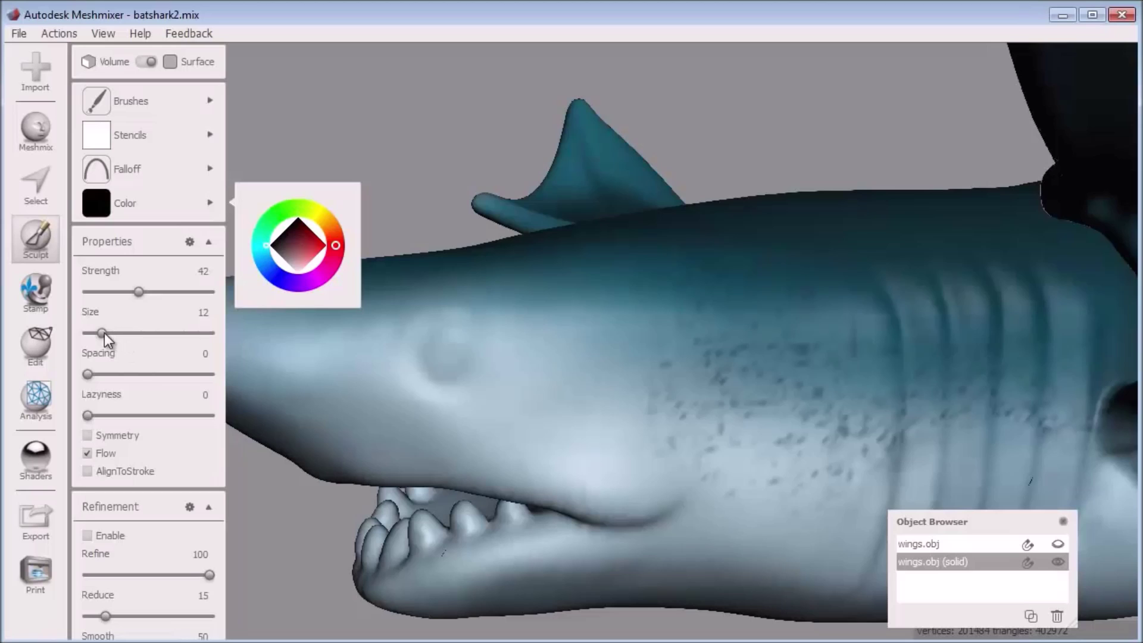
drag(104, 333, 110, 333)
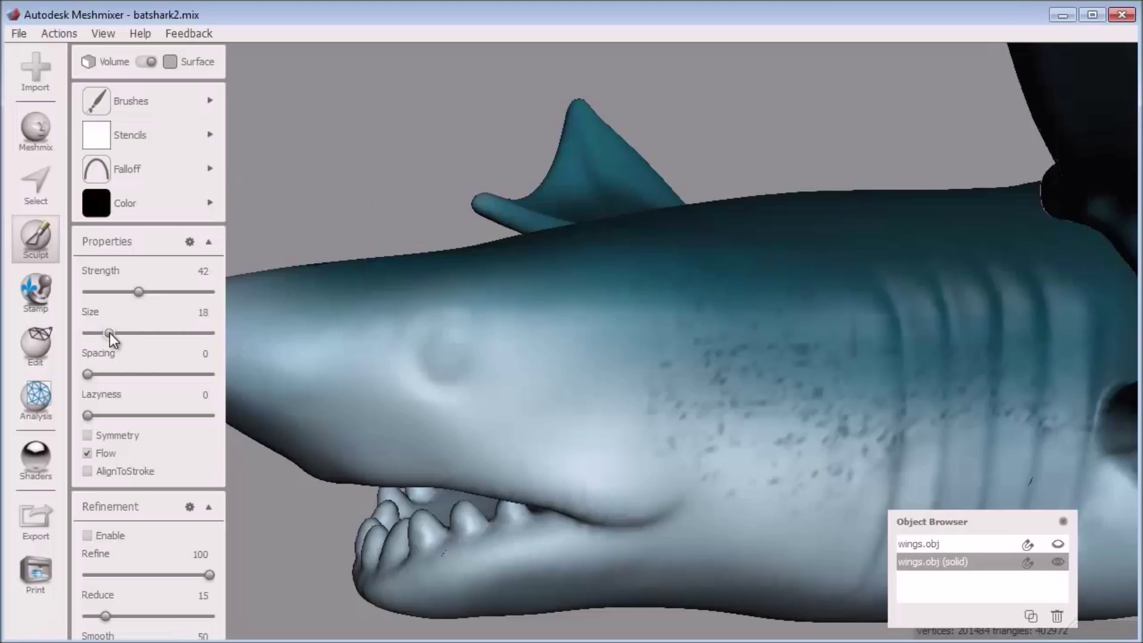
click(445, 357)
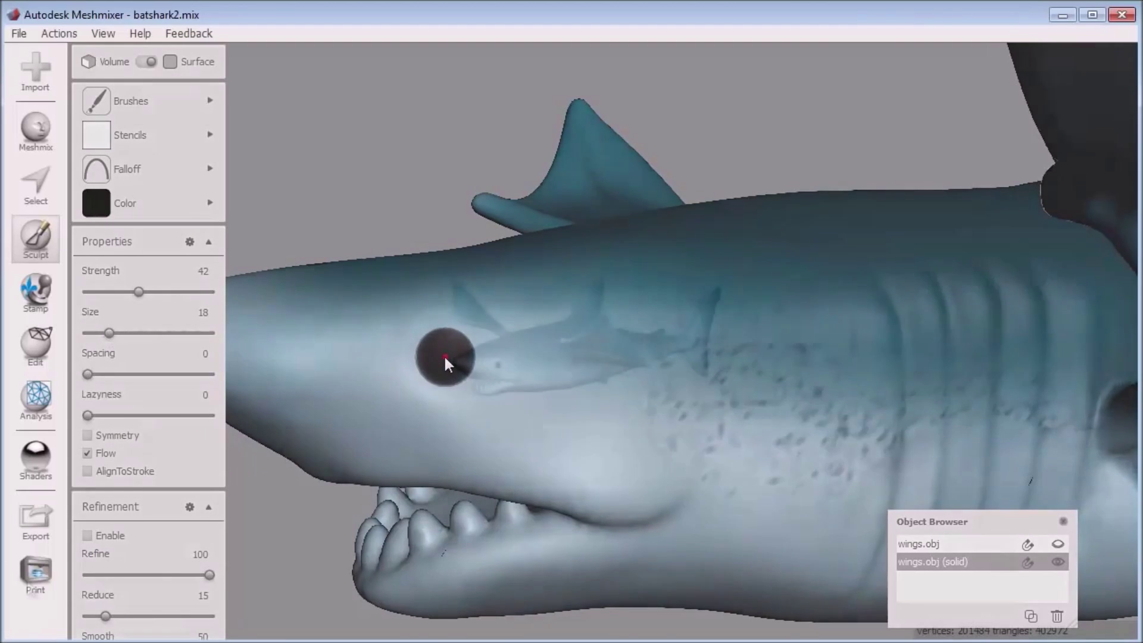